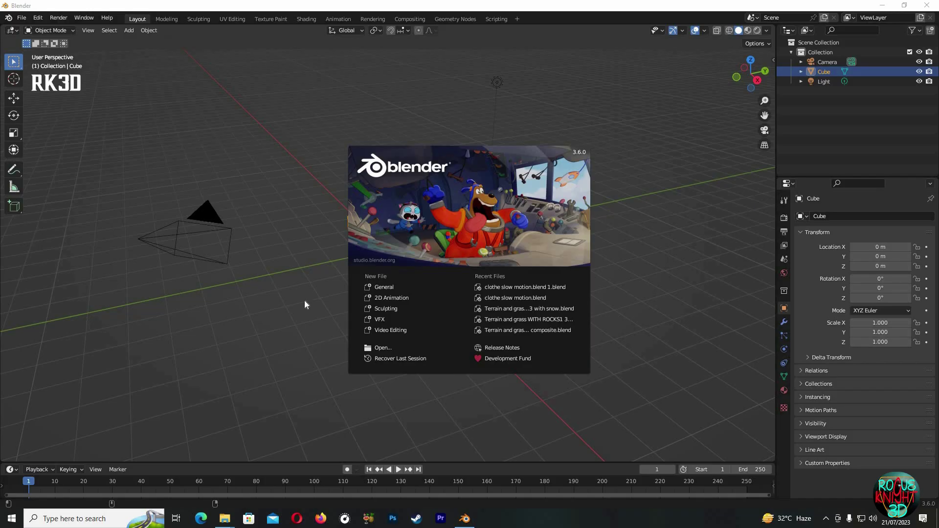
# Delete the default cube and light from the scene
pyautogui.click(329, 336)
pyautogui.keyDown('shift'); pyautogui.click(498, 82); pyautogui.keyUp('shift')
pyautogui.press('x')
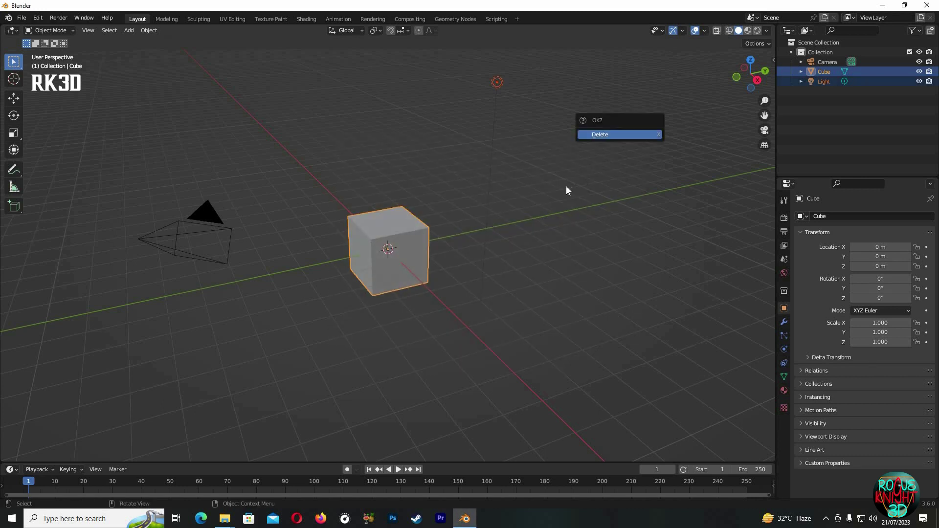
pyautogui.press('Return')
# Add a plane and scale it up to about 2.274
pyautogui.hotkey('shift', 'a')
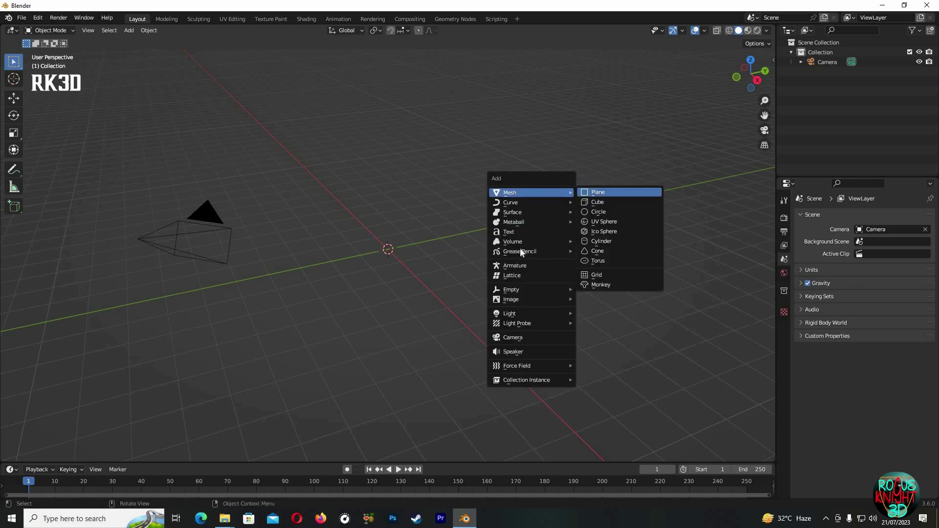
pyautogui.click(598, 192)
pyautogui.press('s')
pyautogui.click(552, 236)
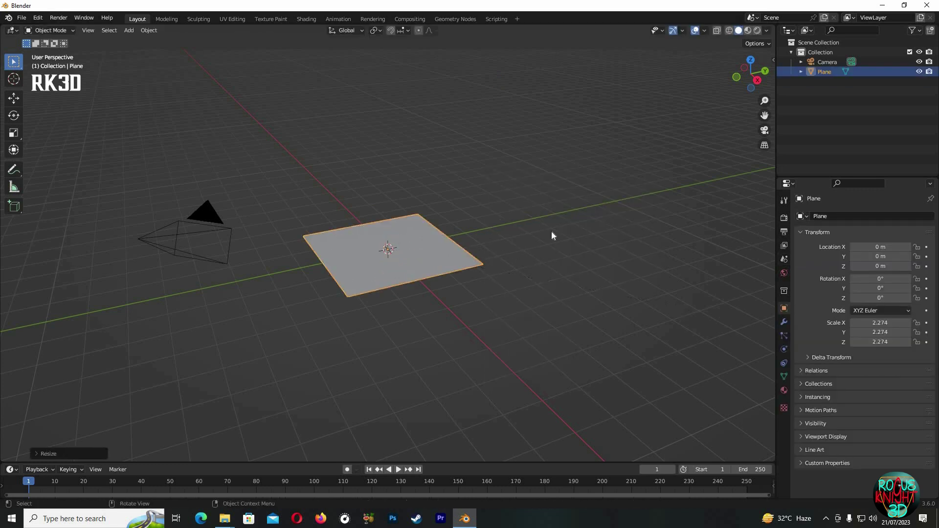
pyautogui.scroll(3, 563, 230)
pyautogui.keyDown('shift'); pyautogui.scroll(3, 511, 283); pyautogui.keyUp('shift')
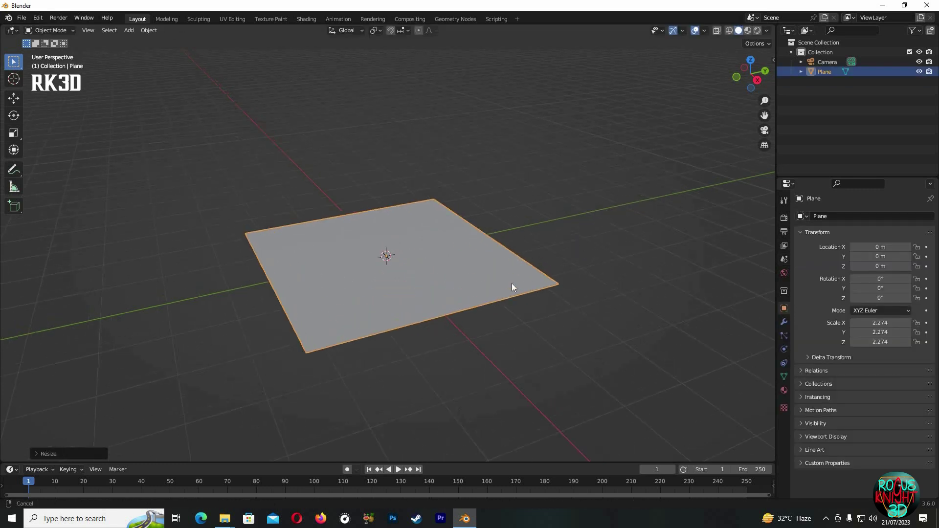
# Add a UV sphere, raise it on Z, scale it to 0.442 and shade it smooth
pyautogui.hotkey('shift', 'a')
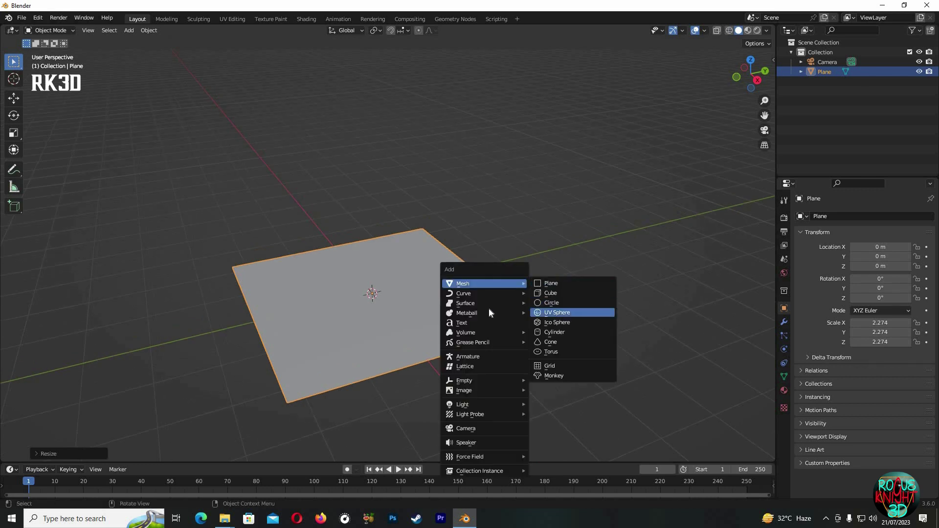
pyautogui.click(567, 310)
pyautogui.press('g')
pyautogui.press('z')
pyautogui.press('s')
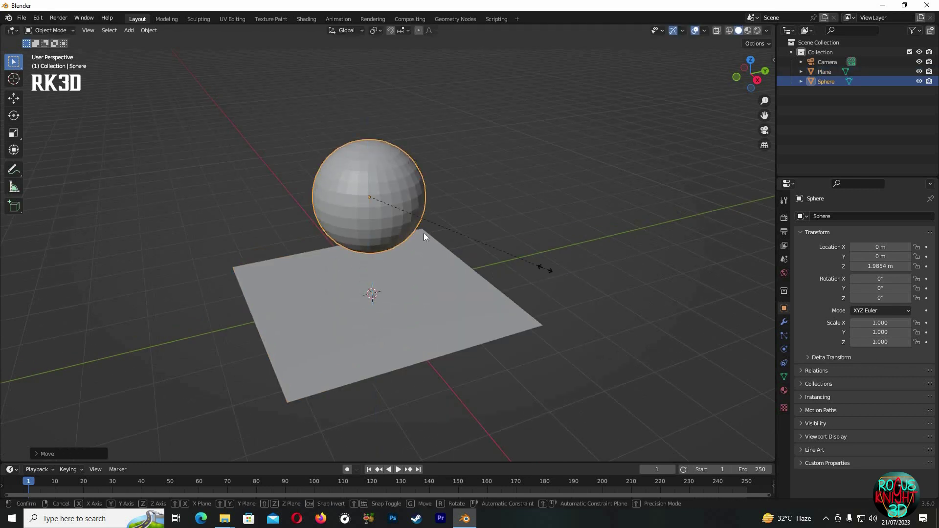
pyautogui.click(363, 195)
pyautogui.rightClick(363, 195)
pyautogui.click(323, 192)
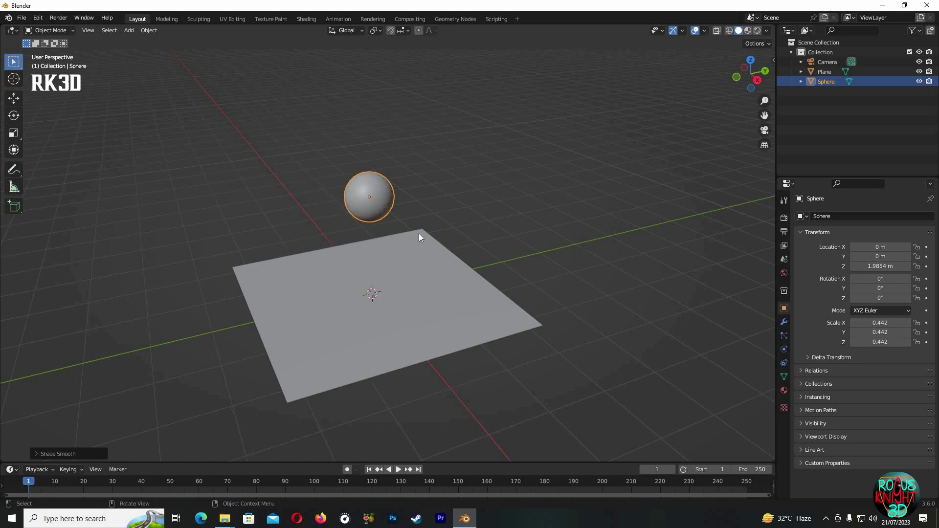
# Shift the sphere along the Y axis to its new position
pyautogui.moveTo(418, 233); pyautogui.dragTo(453, 232, button='middle')
pyautogui.press('g')
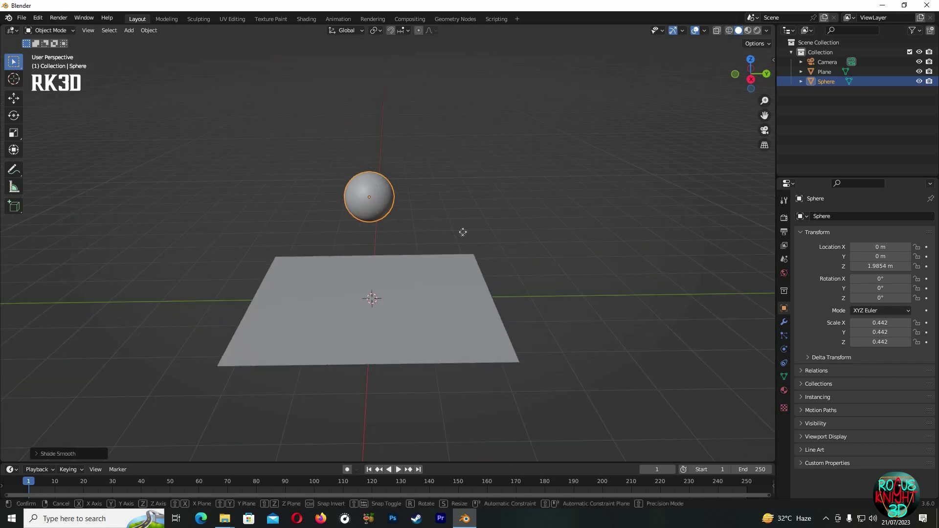
pyautogui.press('y')
pyautogui.click(392, 274)
# Add a cylinder and rotate it 90° on X to lie on its side
pyautogui.hotkey('shift', 'a')
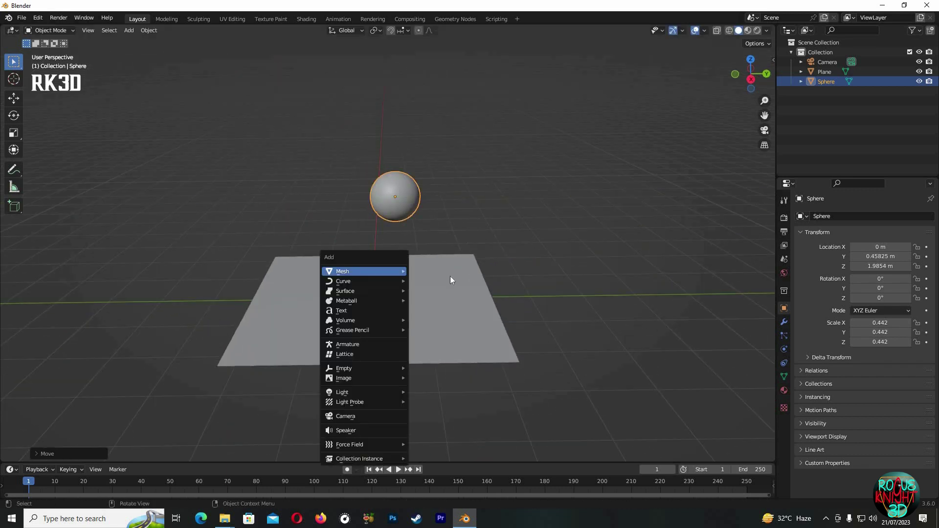
pyautogui.moveTo(391, 272)
pyautogui.click(442, 321)
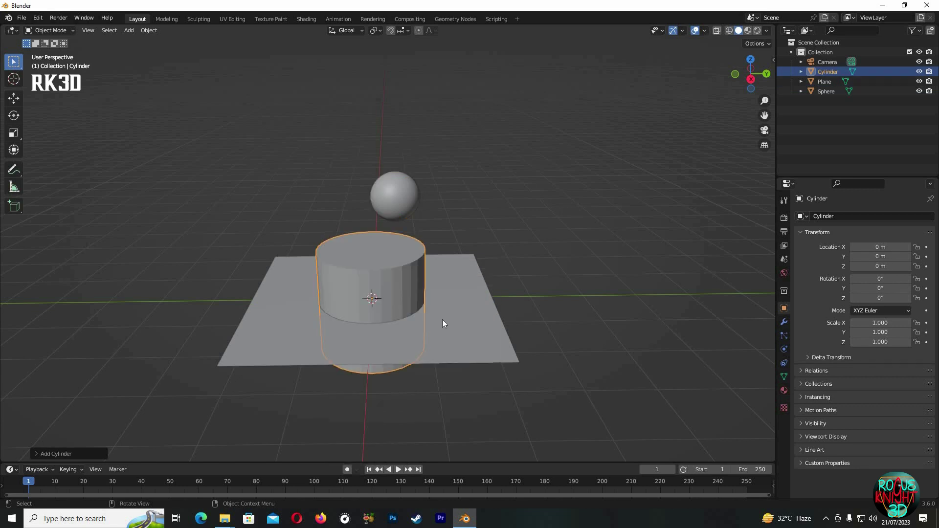
pyautogui.write('rx')
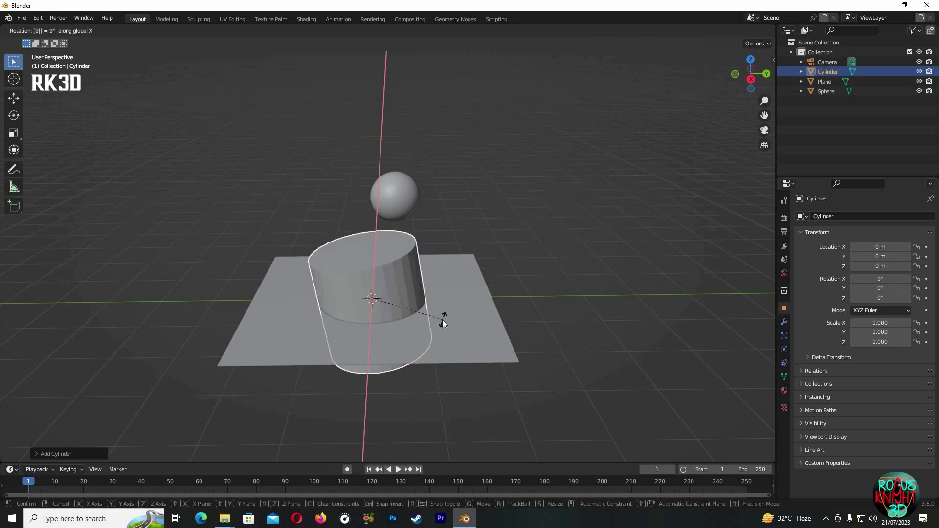
pyautogui.write('90')
pyautogui.press('Return')
# Shrink and raise the cylinder, then stretch it along Y to 0.116/0.116/0.860
pyautogui.press('s')
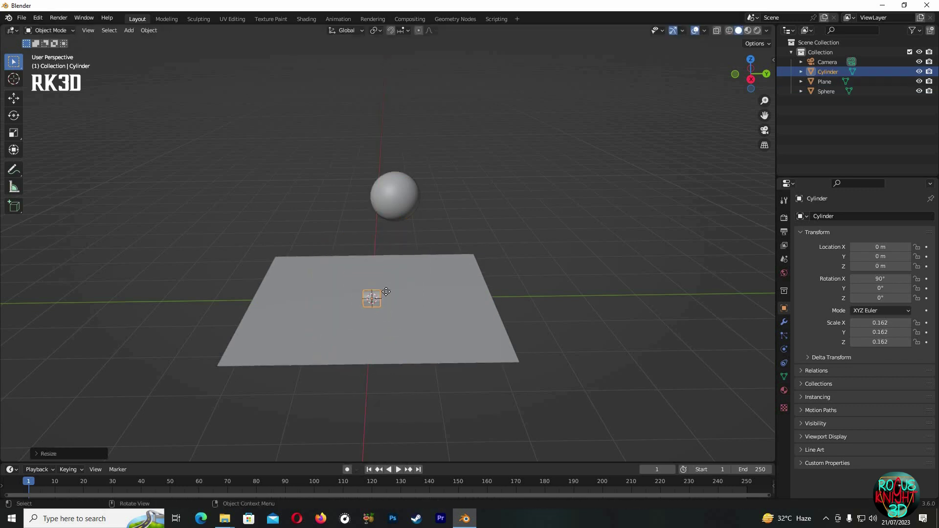
pyautogui.press('z')
pyautogui.click(391, 260)
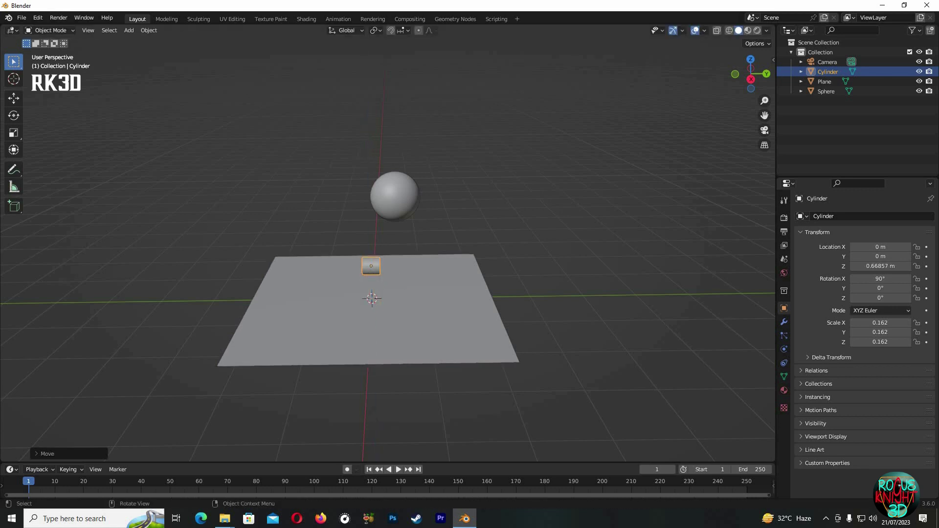
pyautogui.press('s')
pyautogui.press('y')
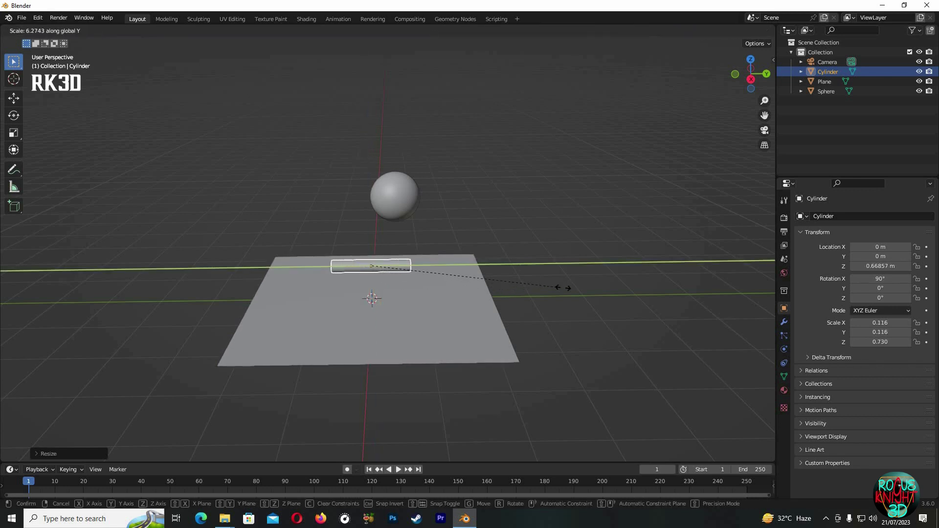
pyautogui.click(406, 265)
# Shade the cylinder smooth and enable Auto Smooth under its Normals settings
pyautogui.rightClick(412, 250)
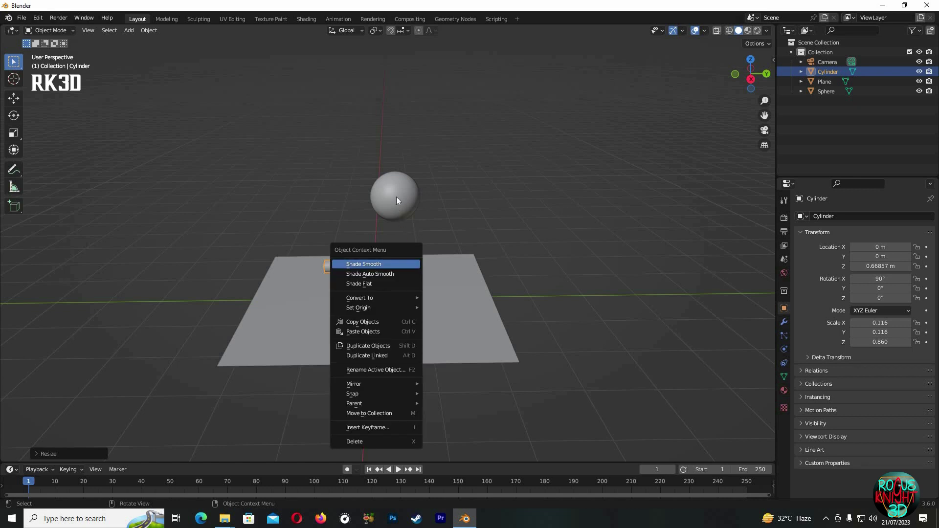
pyautogui.click(412, 256)
pyautogui.rightClick(393, 197)
pyautogui.click(448, 247)
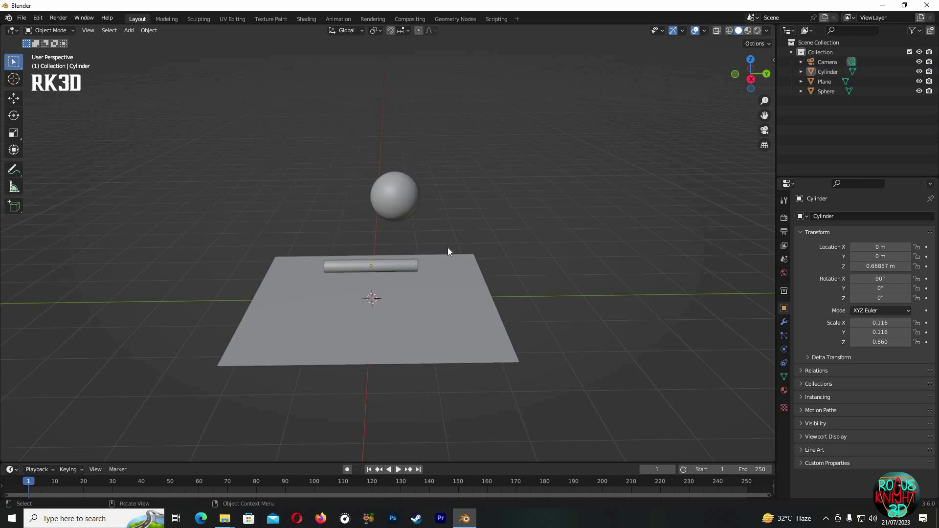
pyautogui.moveTo(448, 247); pyautogui.dragTo(362, 279, button='middle')
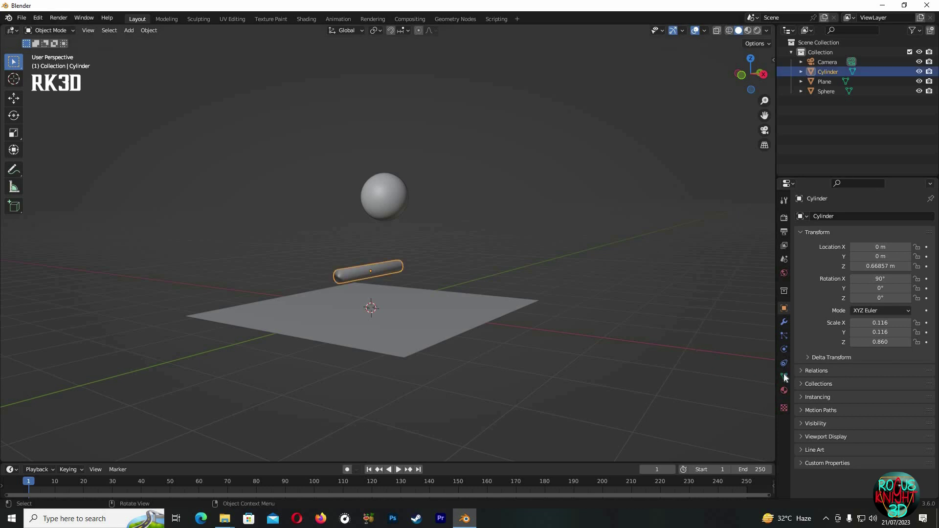
pyautogui.click(784, 375)
pyautogui.click(808, 418)
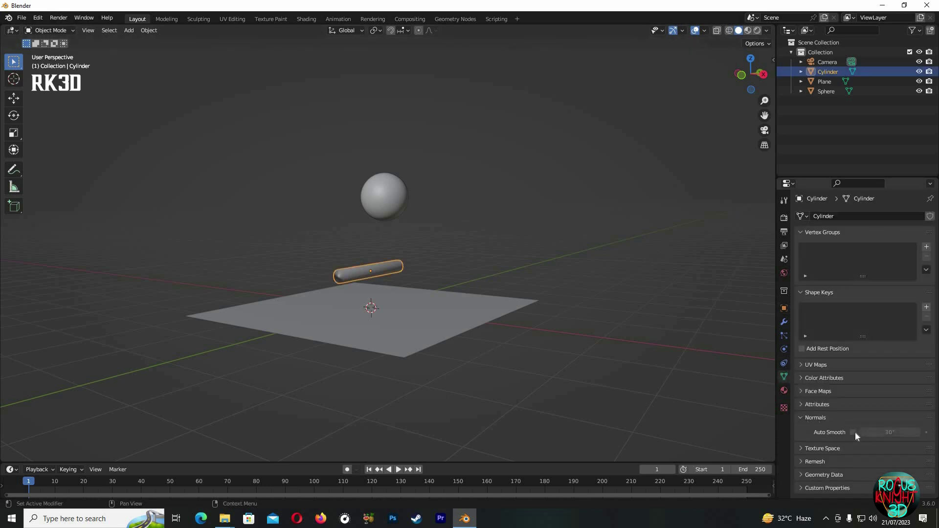
pyautogui.click(854, 432)
pyautogui.moveTo(468, 313); pyautogui.dragTo(486, 264, button='middle')
# In top view, reposition the sphere and the cylinder beside each other
pyautogui.press('KP_7')
pyautogui.click(390, 249)
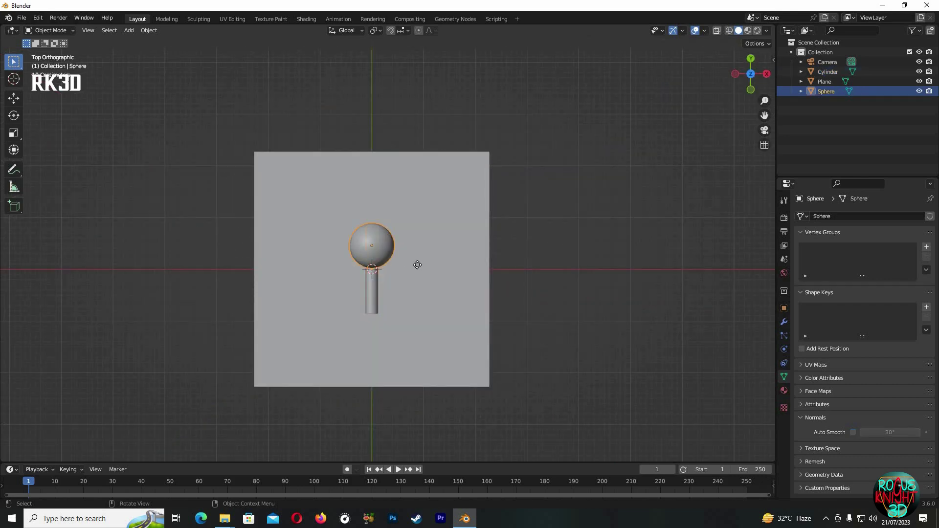
pyautogui.press('g')
pyautogui.click(368, 292)
pyautogui.click(368, 288)
pyautogui.press('g')
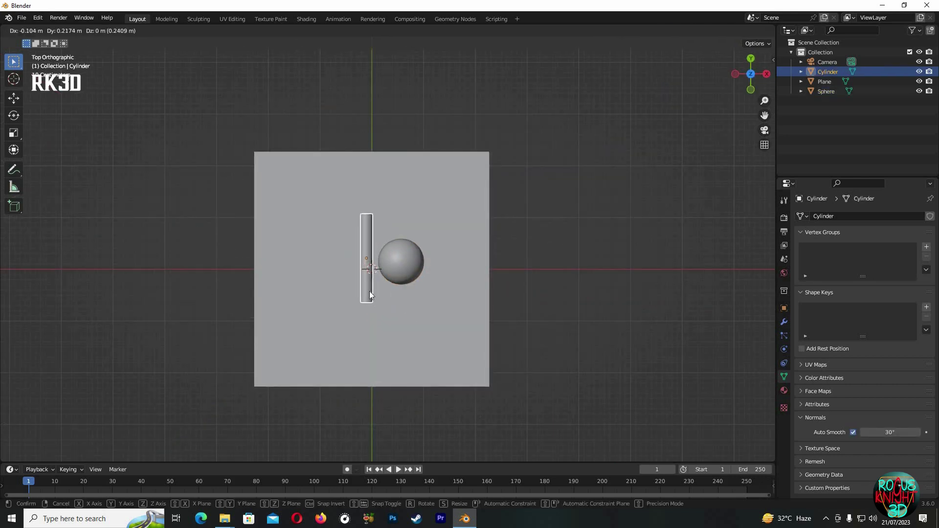
pyautogui.click(369, 291)
pyautogui.press('g')
pyautogui.click(409, 316)
# Tilt the cylinder around the X axis
pyautogui.press('KP_5')
pyautogui.moveTo(473, 226); pyautogui.dragTo(432, 310, button='middle')
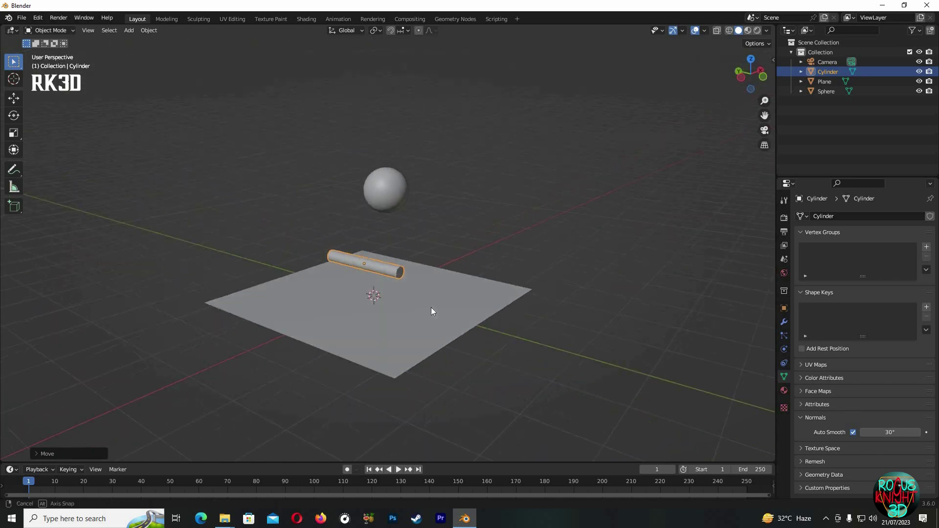
pyautogui.press('r')
pyautogui.press('x')
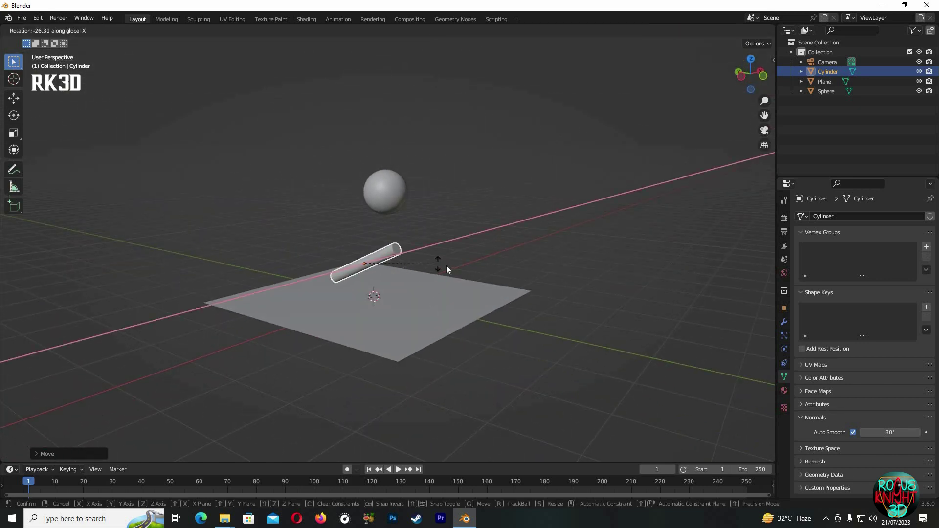
pyautogui.click(469, 253)
pyautogui.moveTo(420, 283); pyautogui.dragTo(422, 283, button='middle')
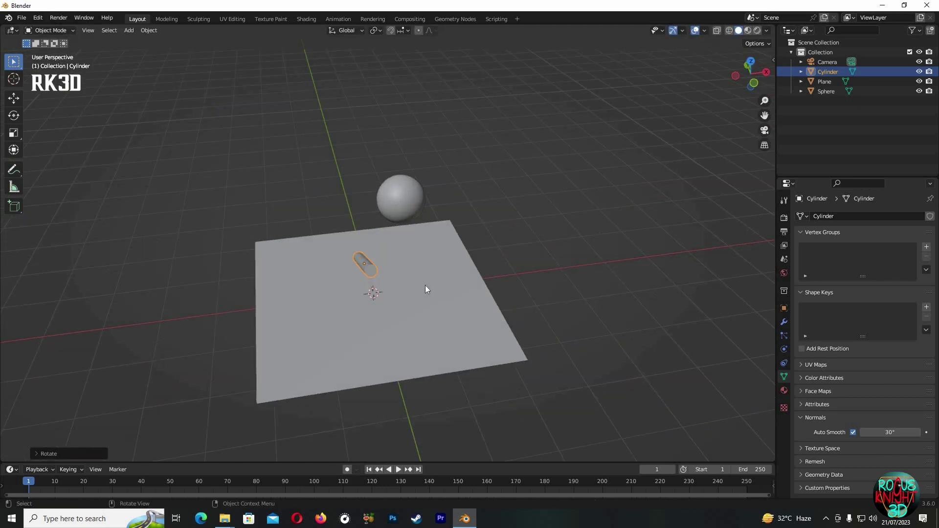
# Duplicate the ground plane as Plane.001 and raise the copy above the objects
pyautogui.click(425, 289)
pyautogui.hotkey('shift', 'd')
pyautogui.press('z')
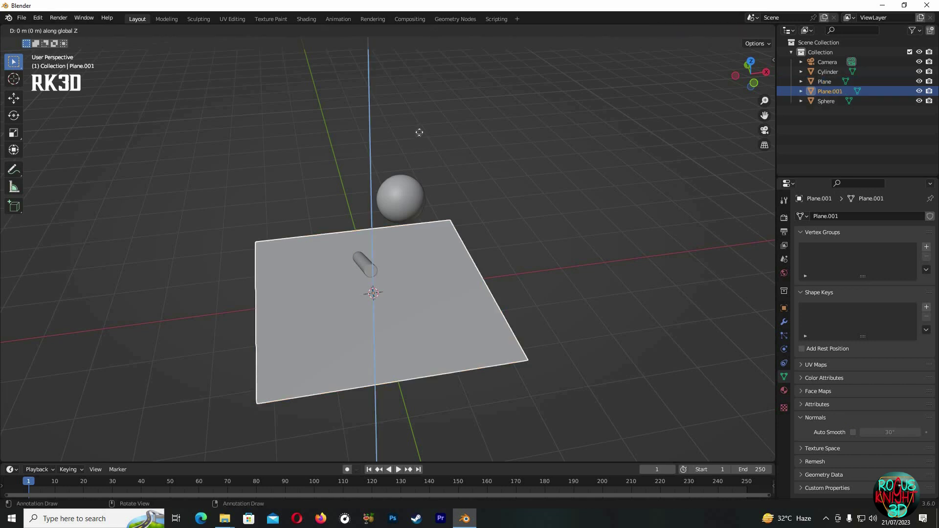
pyautogui.click(421, 131)
pyautogui.press('KP_7')
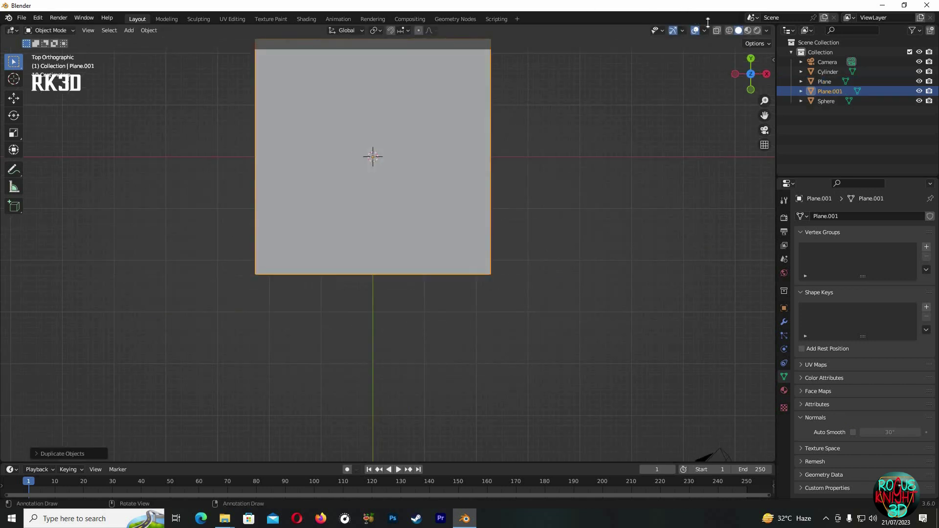
pyautogui.hotkey('alt', 'z')
# Shrink Plane.001 and move it into position above the sphere
pyautogui.press('s')
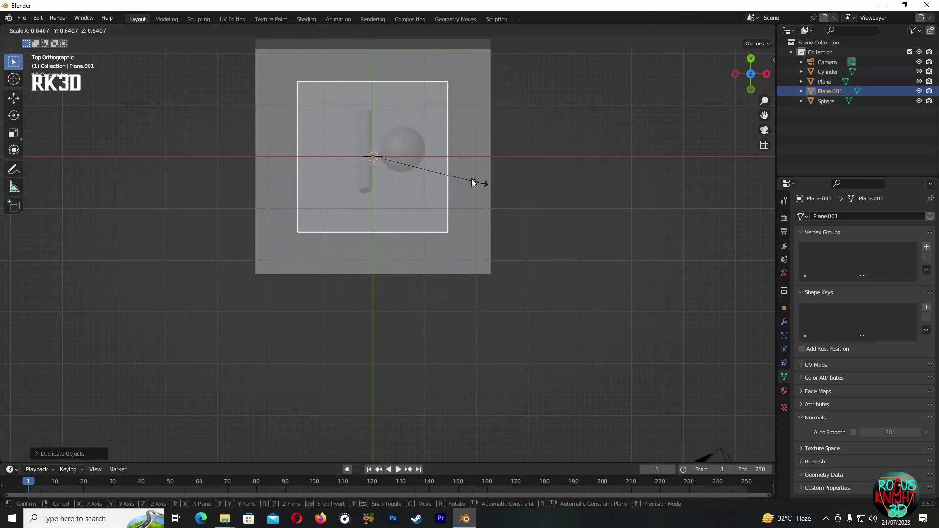
pyautogui.click(483, 208)
pyautogui.press('s')
pyautogui.press('Escape')
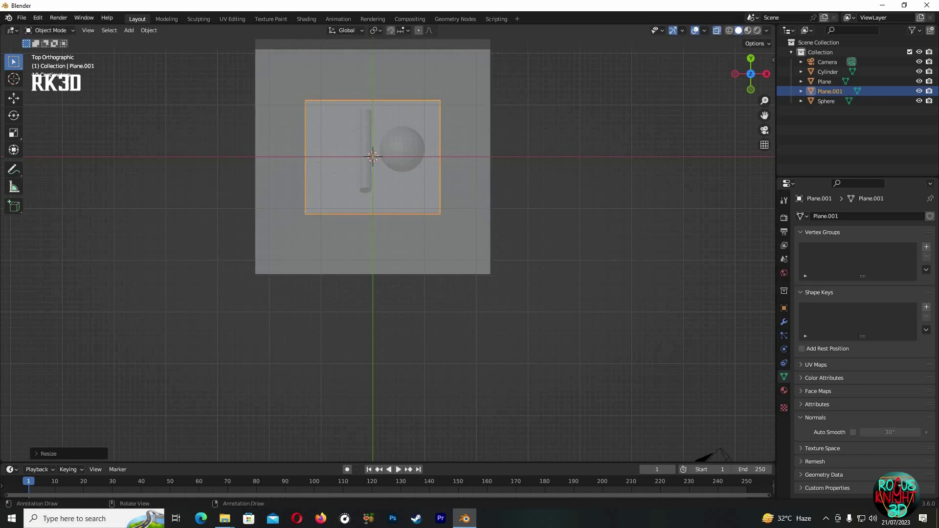
pyautogui.press('s')
pyautogui.click(459, 187)
pyautogui.press('g')
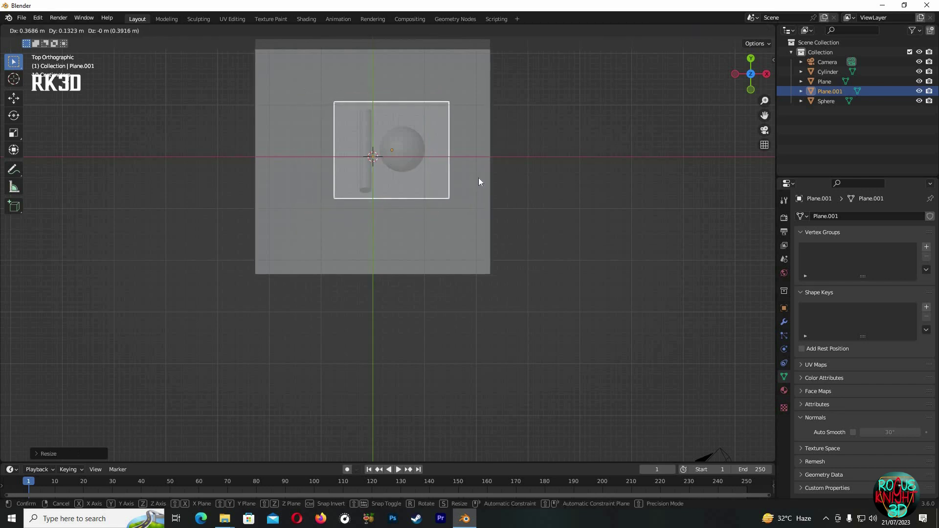
pyautogui.click(480, 177)
# Lengthen the cylinder along its Y axis
pyautogui.click(365, 181)
pyautogui.press('s')
pyautogui.press('y')
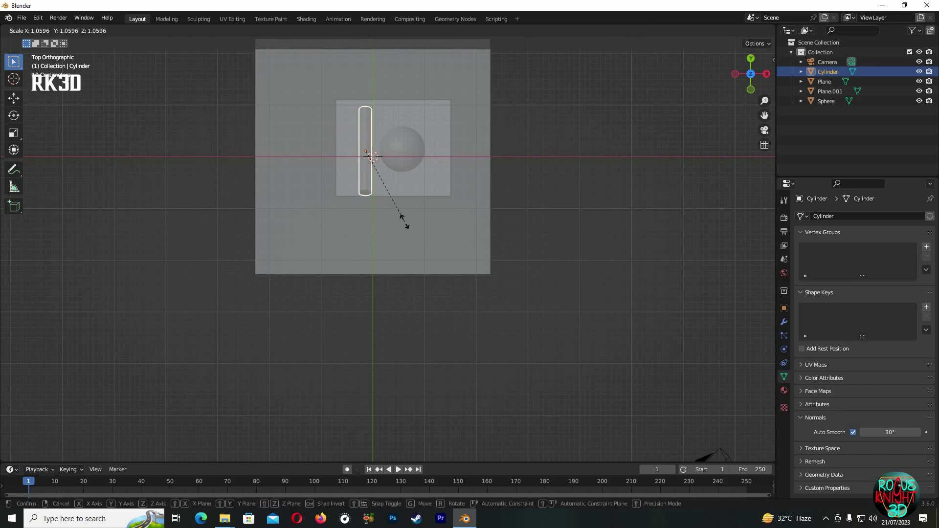
pyautogui.click(430, 233)
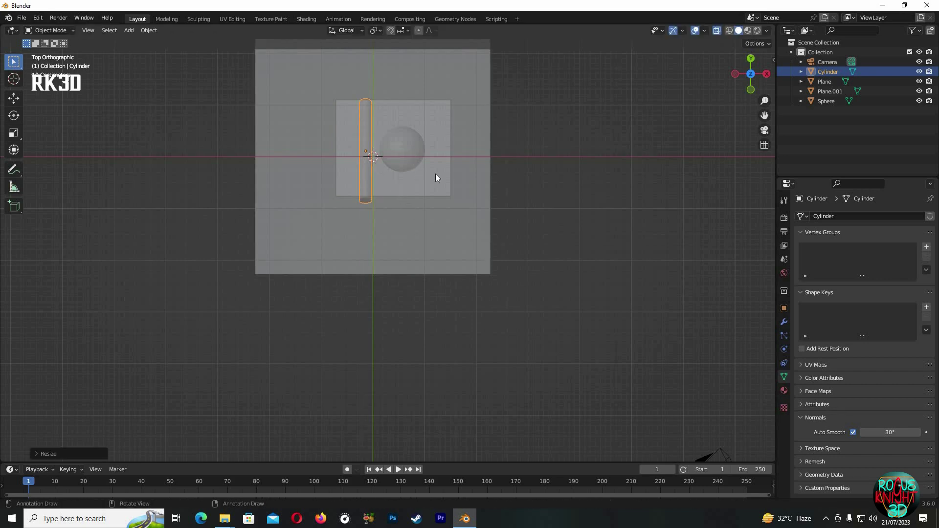
# Lower the ground plane along Z beneath the sphere
pyautogui.click(470, 182)
pyautogui.moveTo(540, 187); pyautogui.dragTo(725, 31, button='middle')
pyautogui.moveTo(600, 237); pyautogui.dragTo(519, 233, button='middle')
pyautogui.press('g')
pyautogui.press('z')
pyautogui.click(397, 318)
# Give the ground plane Collision physics with friction 15
pyautogui.hotkey('alt', 'a')
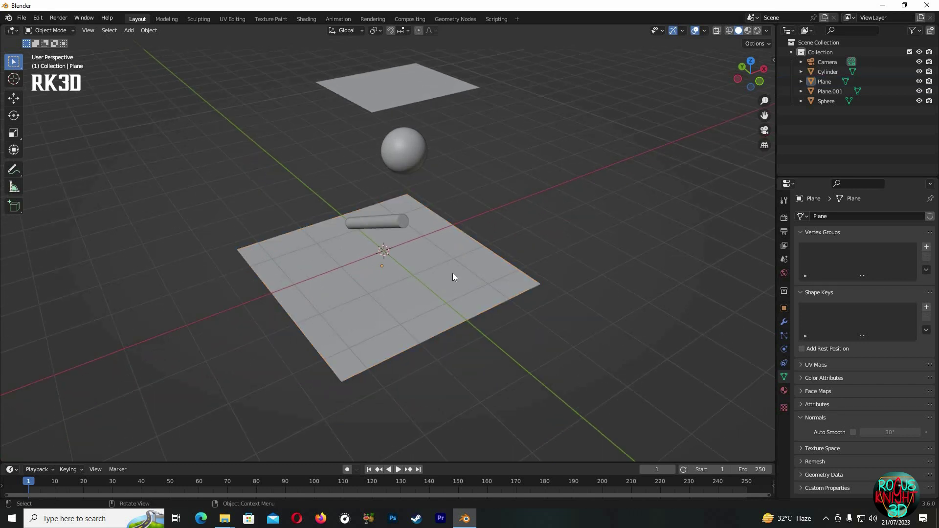
pyautogui.click(453, 273)
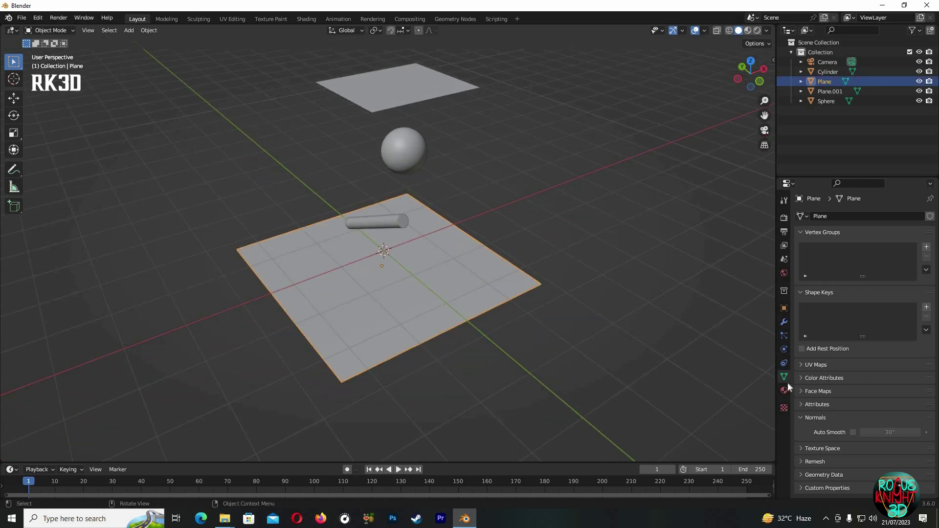
pyautogui.click(785, 350)
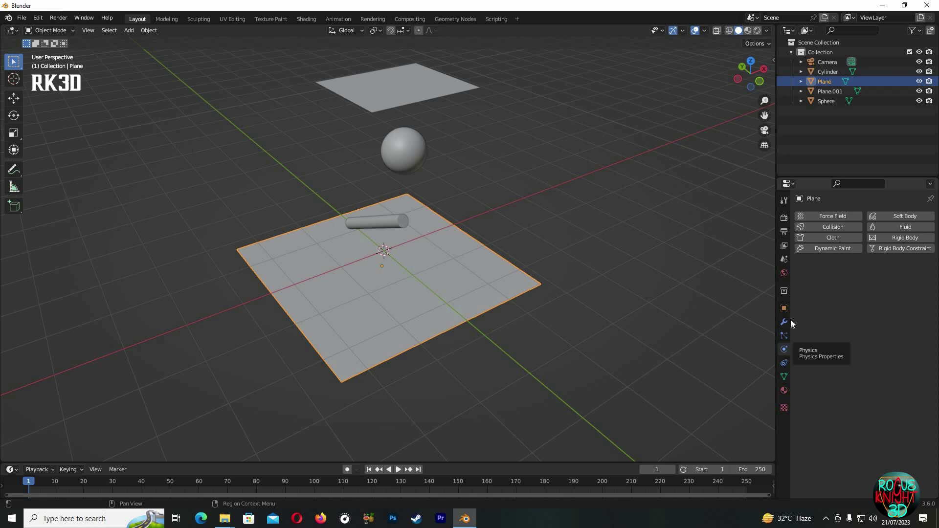
pyautogui.click(830, 226)
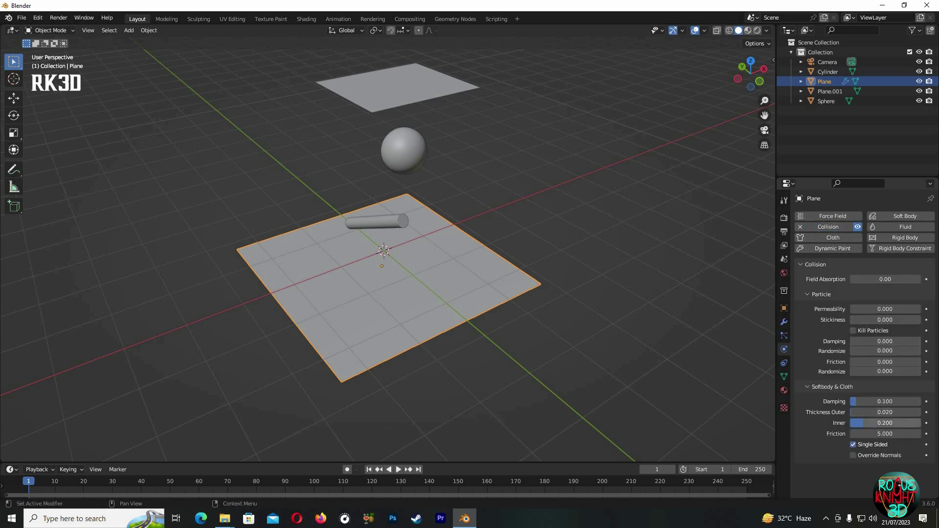
pyautogui.click(875, 433)
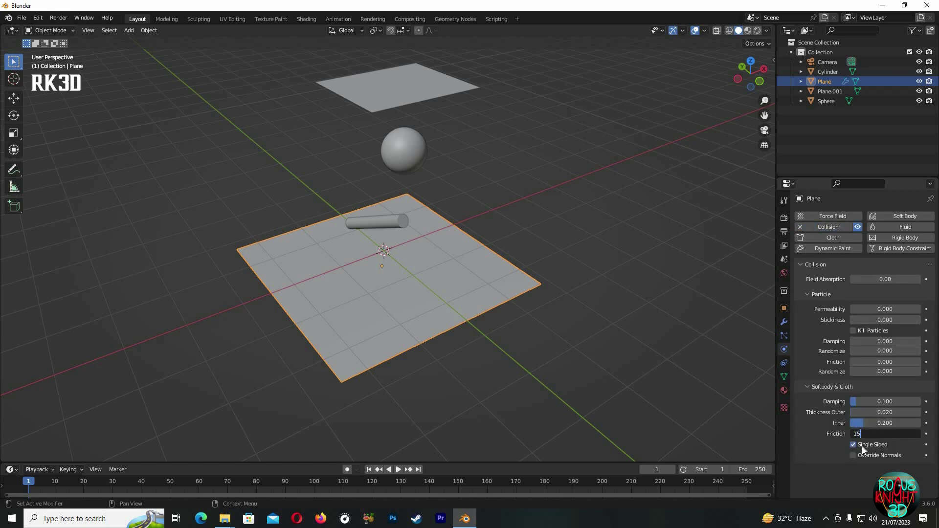
pyautogui.press('Return')
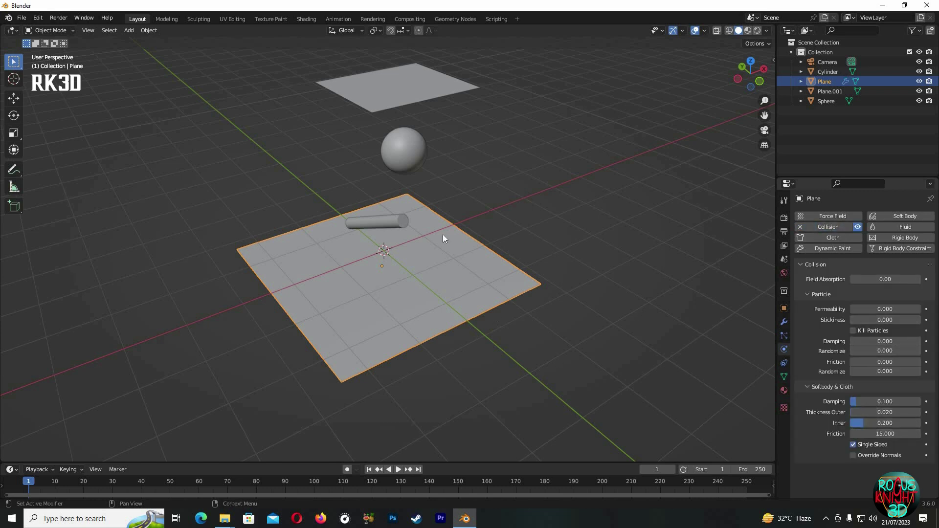
# Give the cylinder Collision physics with friction 10 and Single Sided off
pyautogui.click(397, 221)
pyautogui.click(837, 228)
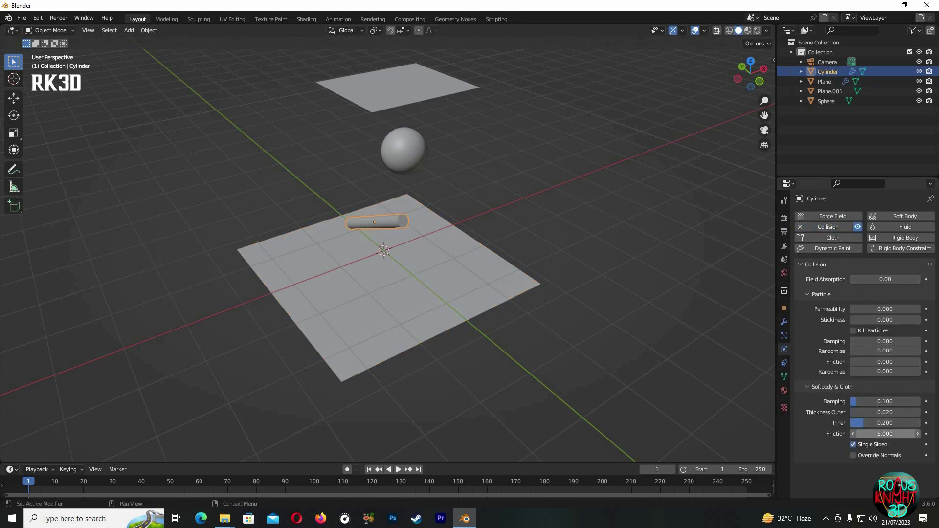
pyautogui.click(882, 434)
pyautogui.write('10')
pyautogui.press('Return')
pyautogui.click(854, 444)
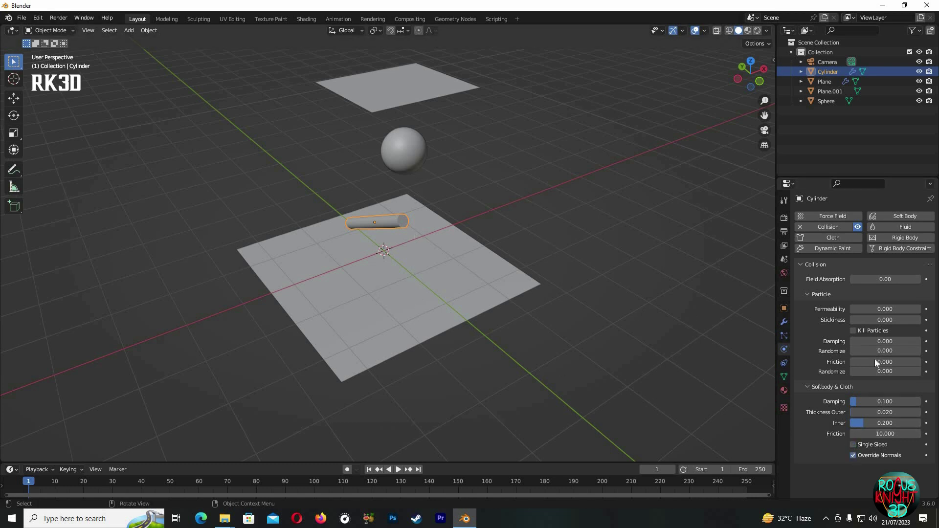
# Set the sphere's collision friction to 10 with Single Sided off
pyautogui.click(826, 101)
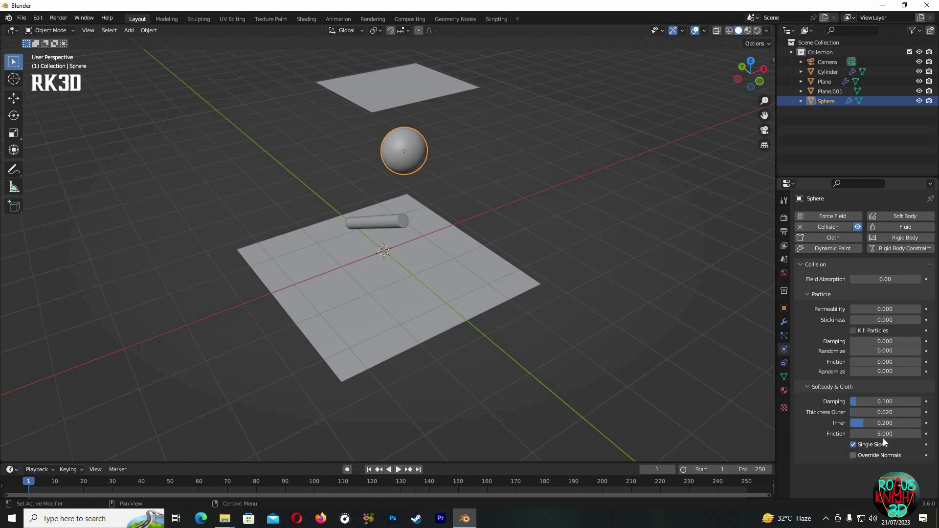
pyautogui.click(883, 435)
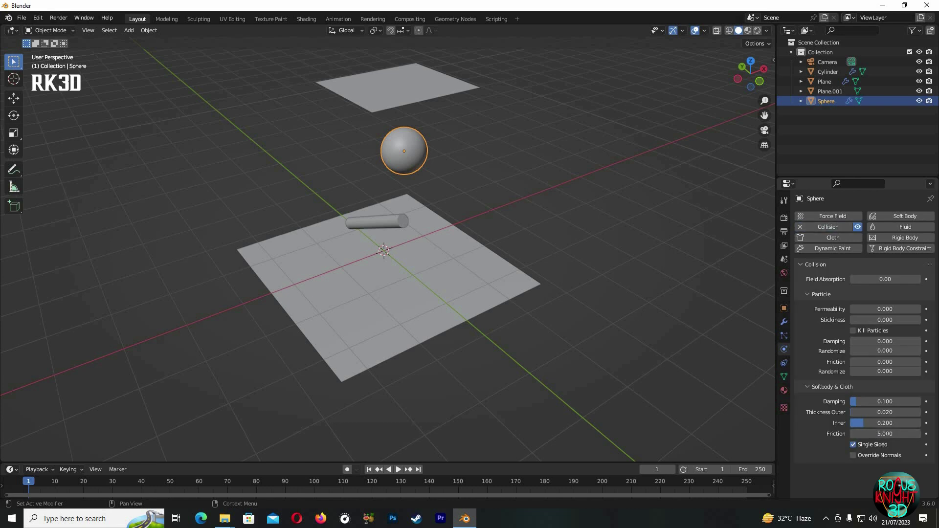
pyautogui.write('10')
pyautogui.click(859, 445)
pyautogui.click(394, 87)
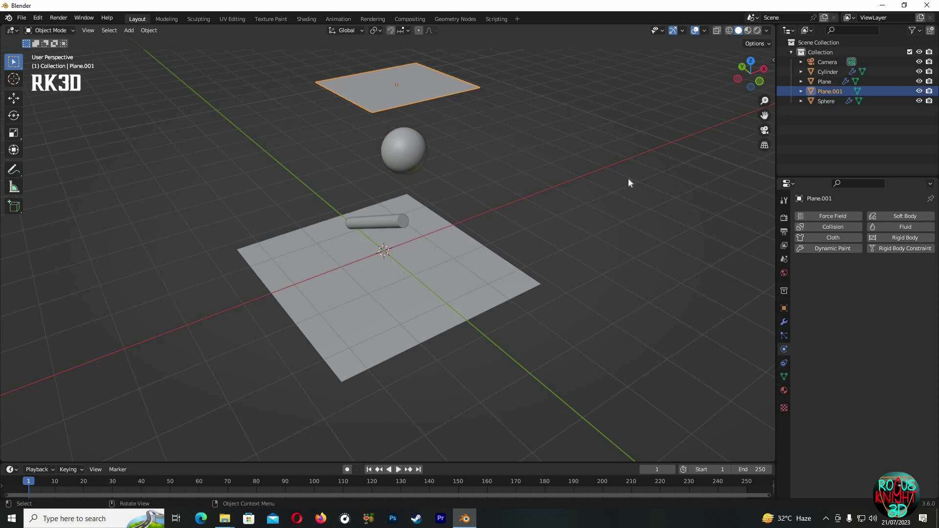
# Subdivide Plane.001 in Edit Mode with 50 cuts, then return to Object Mode
pyautogui.moveTo(569, 241); pyautogui.dragTo(538, 175, button='middle')
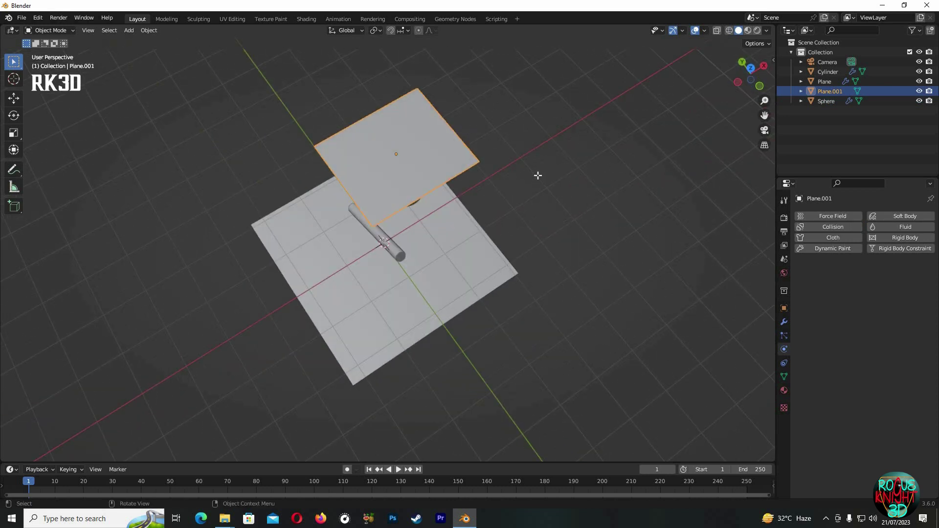
pyautogui.press('Tab')
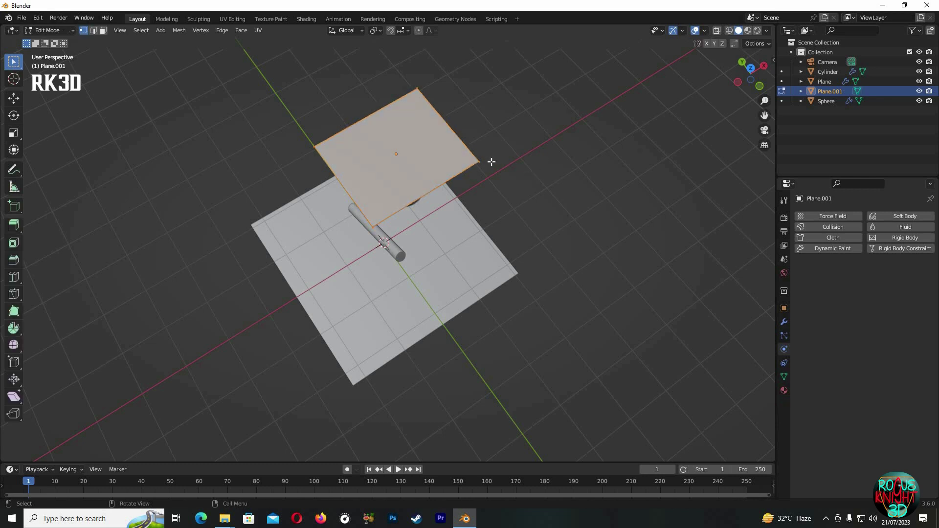
pyautogui.rightClick(443, 149)
pyautogui.click(442, 147)
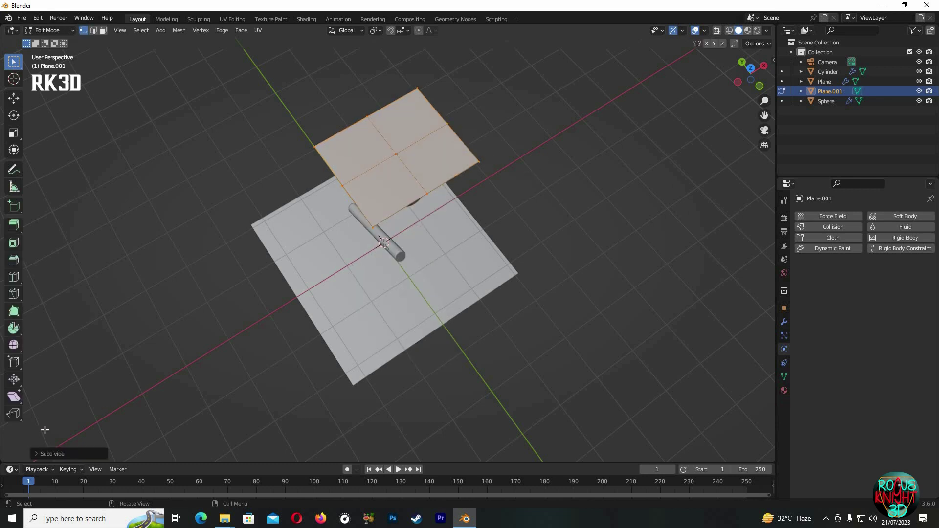
pyautogui.click(39, 454)
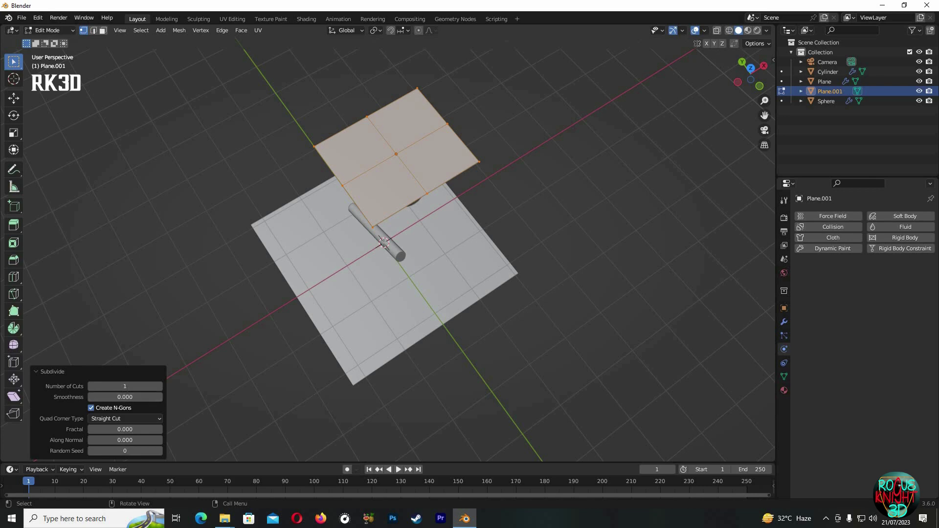
pyautogui.click(127, 386)
pyautogui.write('50')
pyautogui.press('Return')
pyautogui.click(256, 288)
pyautogui.moveTo(256, 288); pyautogui.dragTo(257, 282, button='middle')
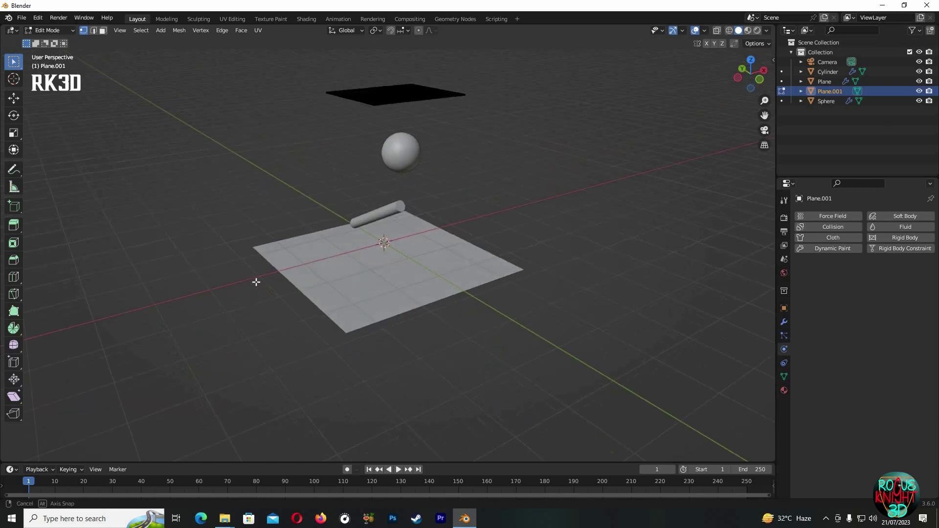
pyautogui.press('Tab')
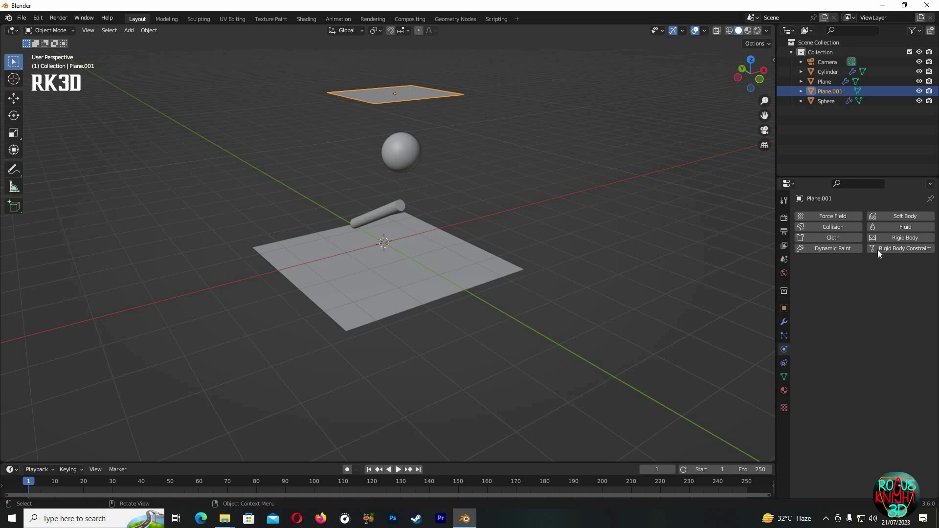
# Add Cloth physics to Plane.001 with the Silk preset, Quality Steps 10 and Vertex Mass 1 kg
pyautogui.click(835, 239)
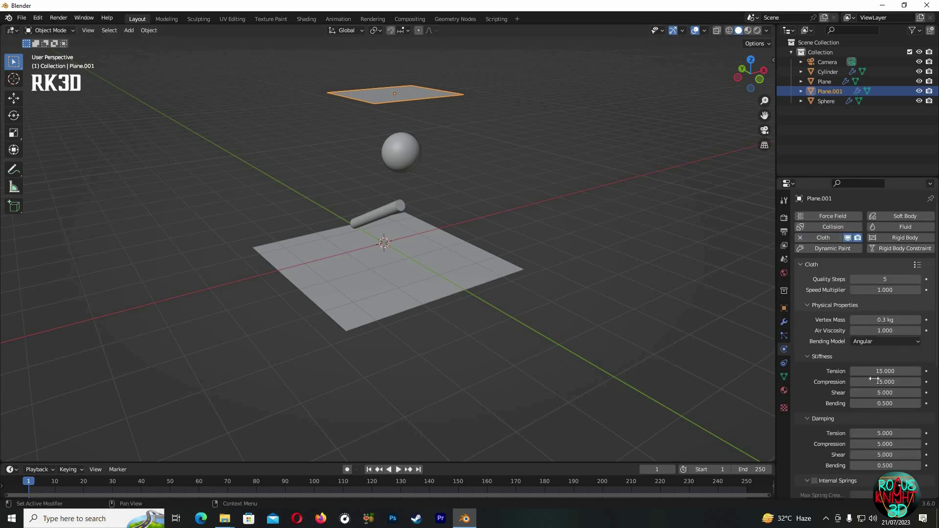
pyautogui.click(917, 264)
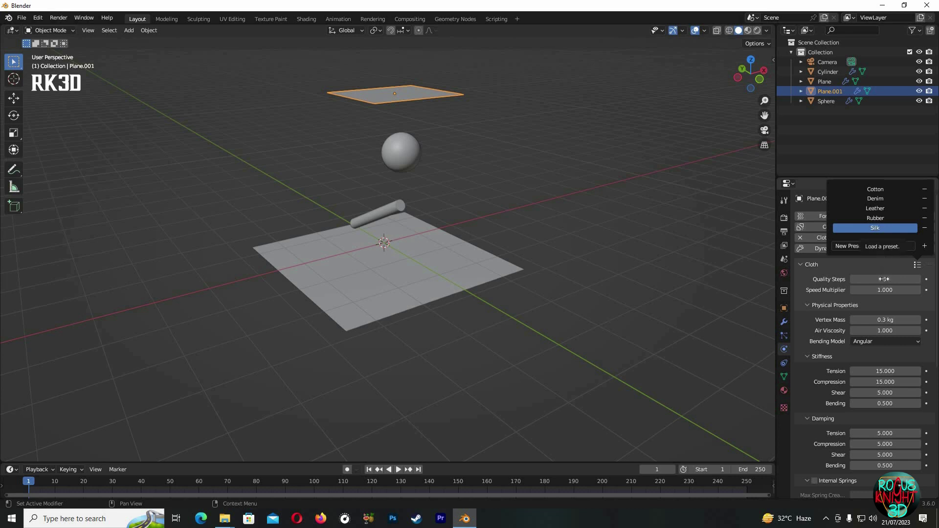
pyautogui.click(873, 228)
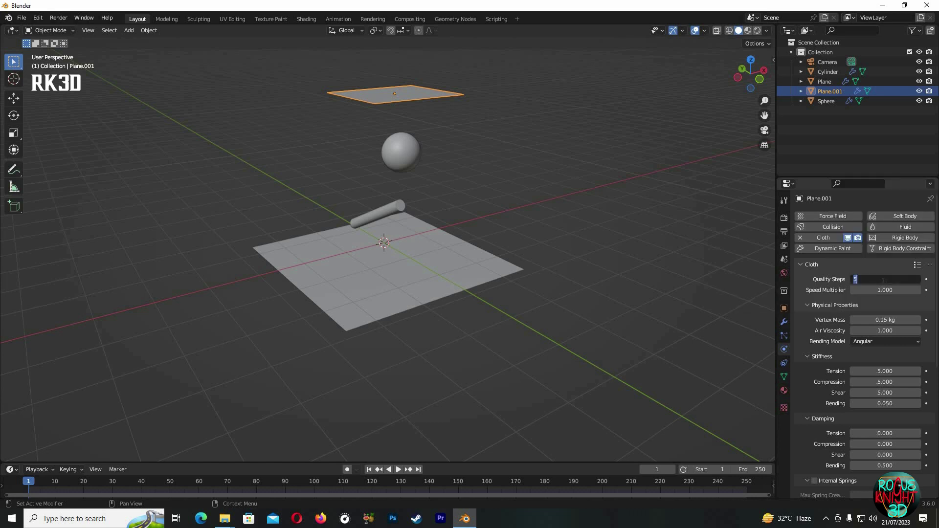
pyautogui.press('Return')
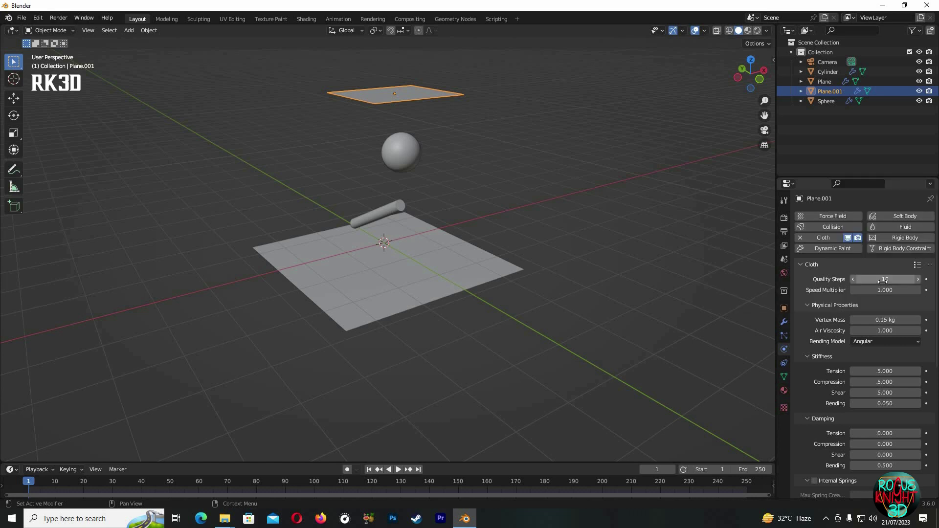
pyautogui.click(873, 320)
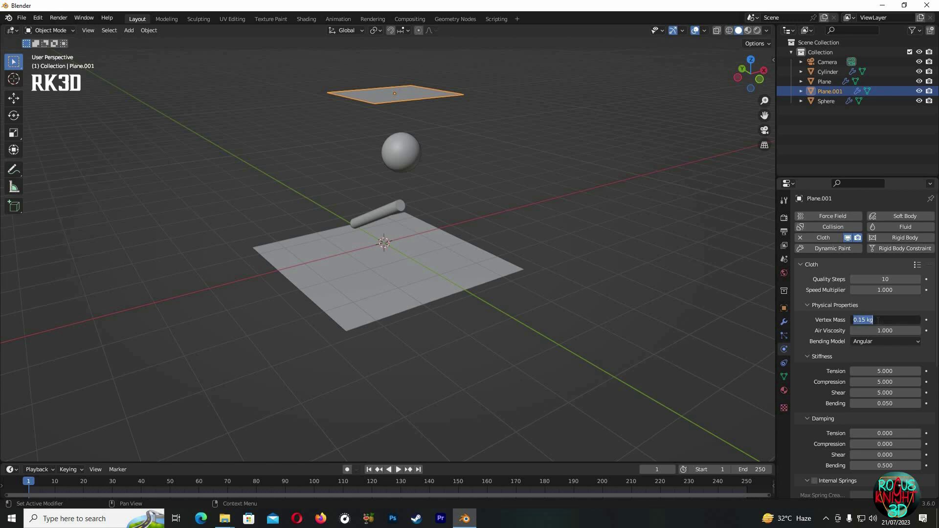
pyautogui.write('1')
pyautogui.press('Return')
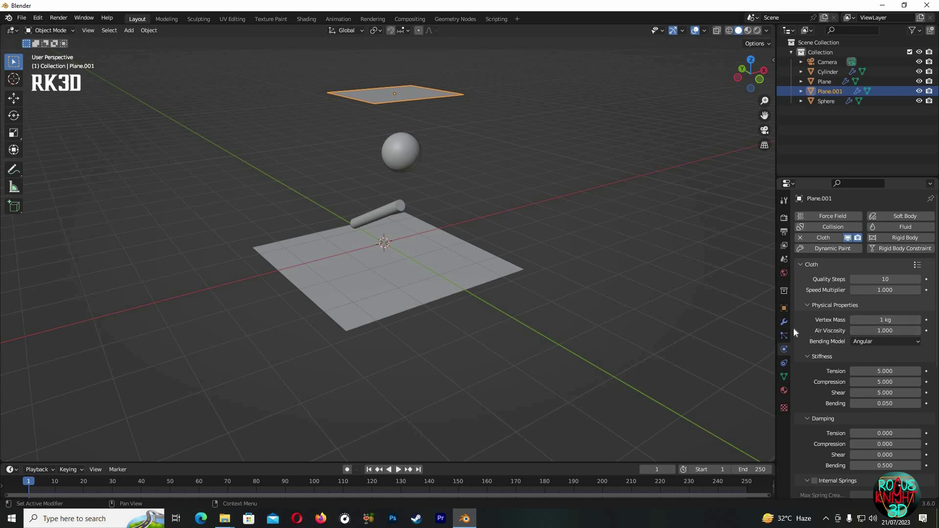
pyautogui.scroll(-3, 794, 328)
# Set the cloth's object collision distance to 0.01 m
pyautogui.scroll(-4, 794, 328)
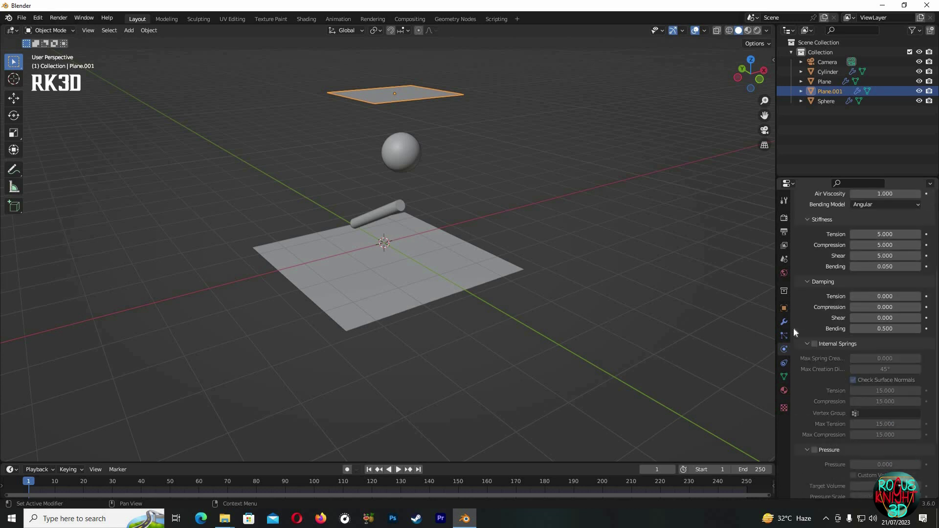
pyautogui.scroll(-5, 793, 328)
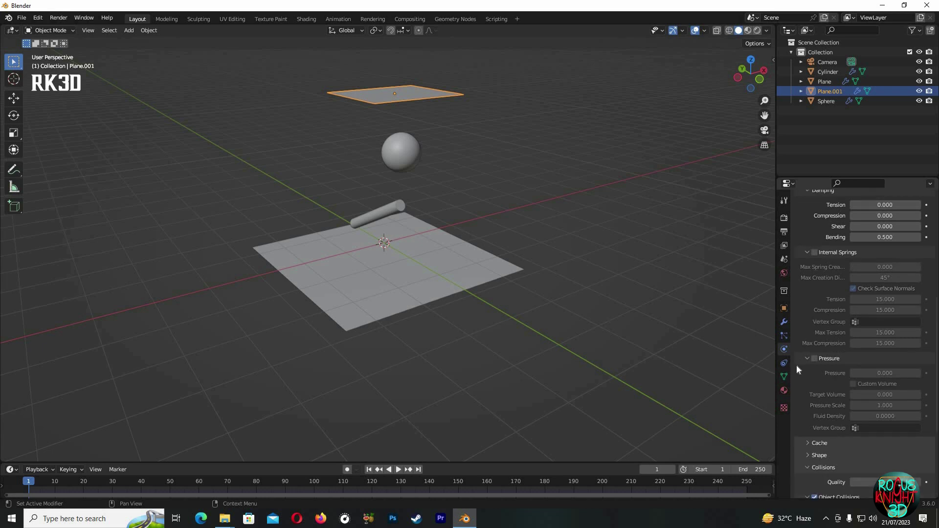
pyautogui.click(823, 467)
pyautogui.scroll(-6, 811, 373)
pyautogui.doubleClick(886, 379)
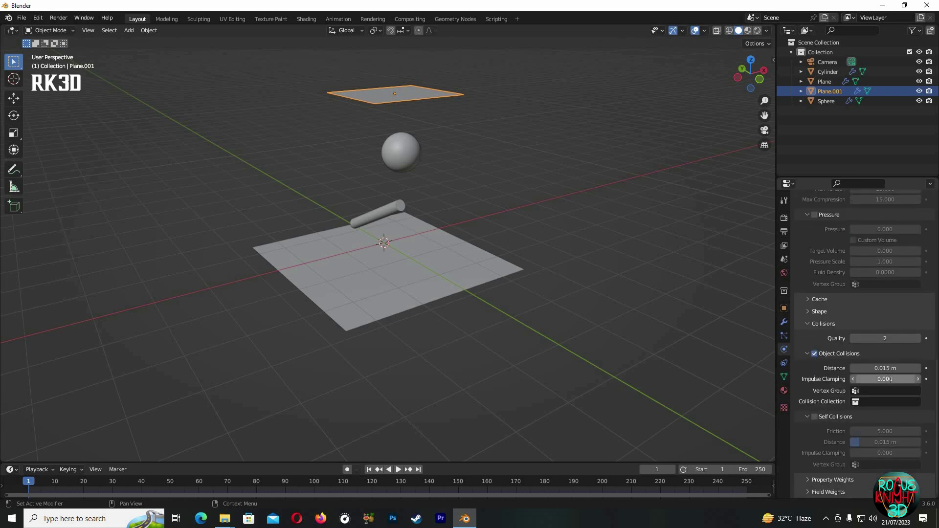
pyautogui.doubleClick(893, 369)
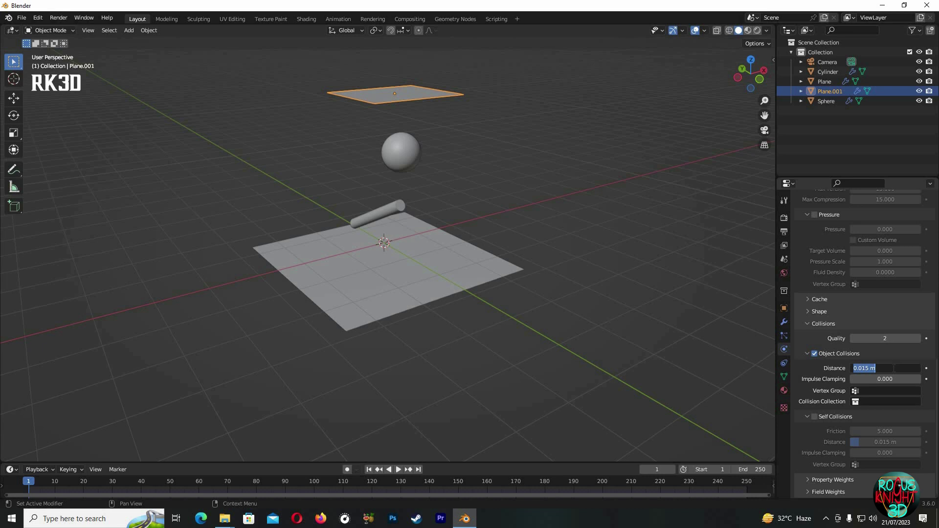
pyautogui.write('.01')
pyautogui.press('Return')
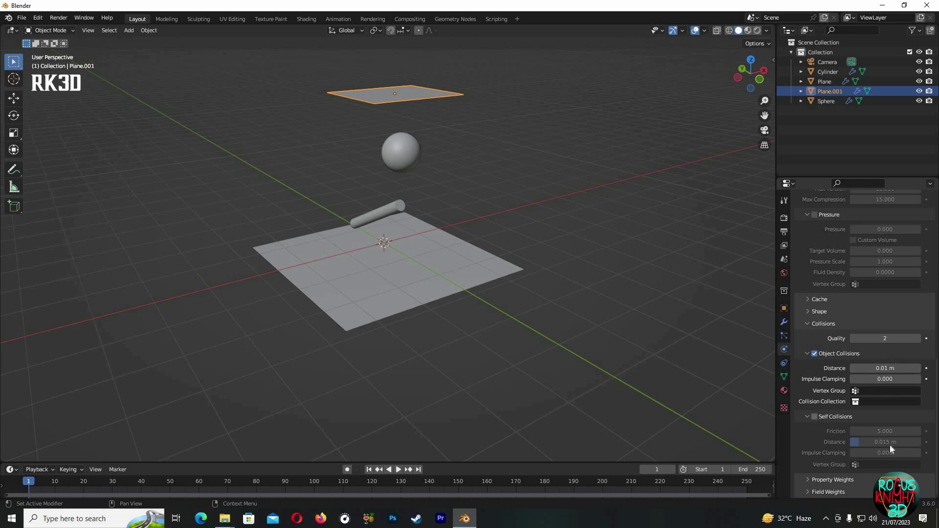
# Enable cloth self collisions with a distance of 0.01 m
pyautogui.click(814, 417)
pyautogui.doubleClick(891, 442)
pyautogui.press('BackSpace')
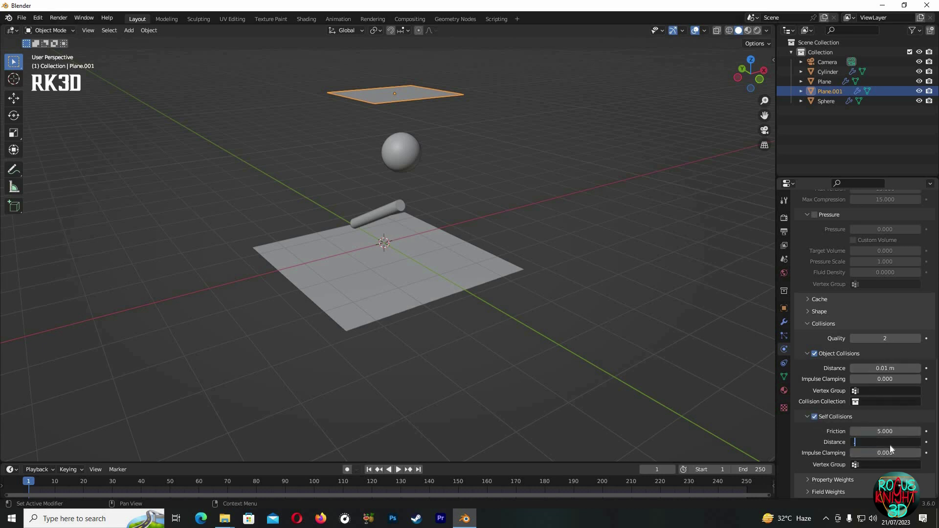
pyautogui.press('Return')
# Set the Gravity field weight to 1.5
pyautogui.click(812, 493)
pyautogui.scroll(-4, 882, 442)
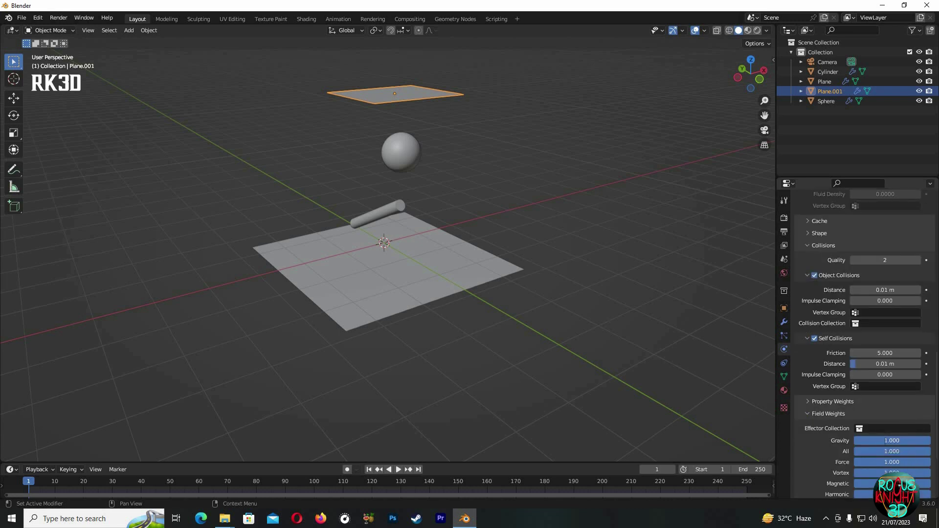
pyautogui.click(885, 441)
pyautogui.press('Return')
pyautogui.scroll(15, 845, 372)
pyautogui.moveTo(441, 323); pyautogui.dragTo(398, 451, button='middle')
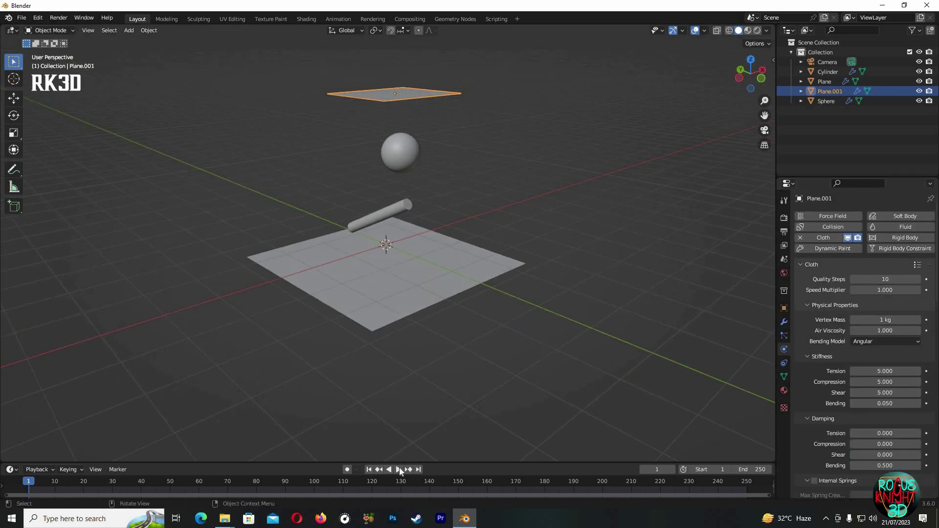
# Preview the cloth draping over the cylinder, shade Plane.001 smooth, and return to frame 1
pyautogui.click(400, 469)
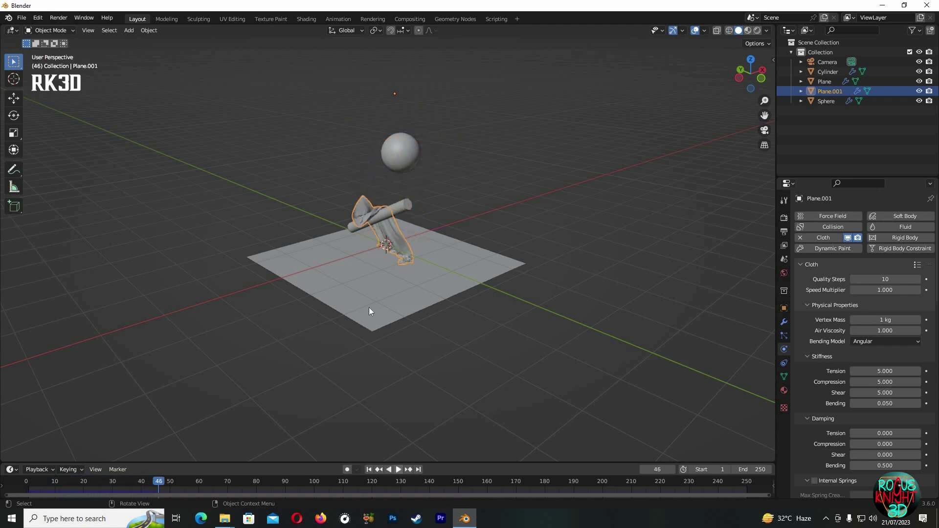
pyautogui.scroll(5, 369, 307)
pyautogui.rightClick(400, 193)
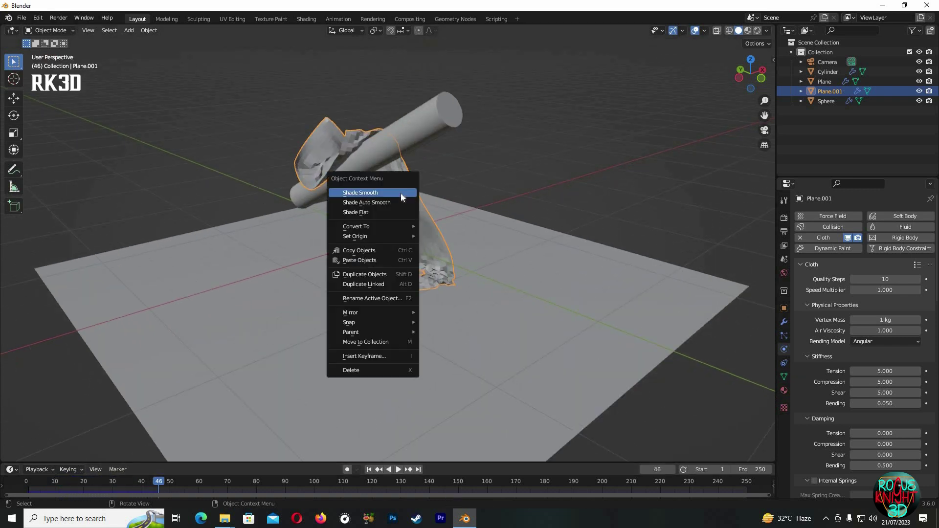
pyautogui.click(406, 194)
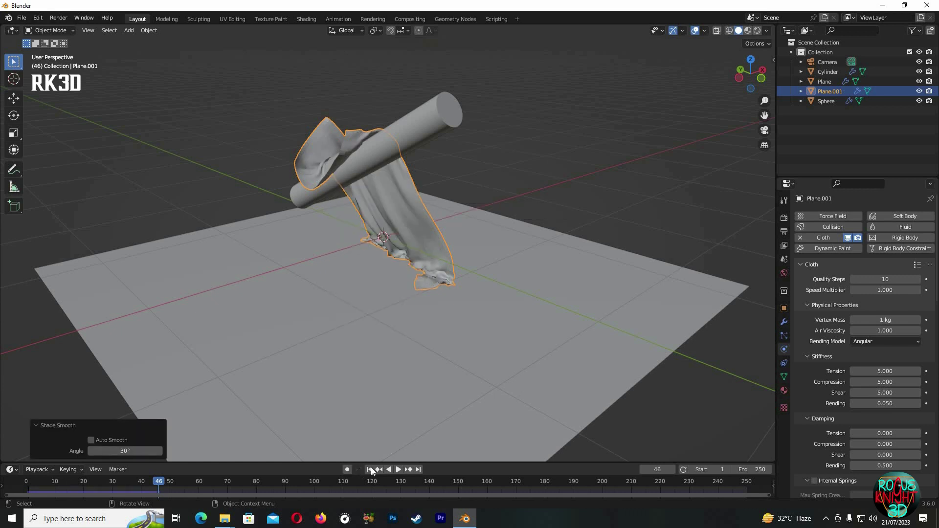
pyautogui.hotkey('shift', 'Left')
pyautogui.scroll(-6, 470, 145)
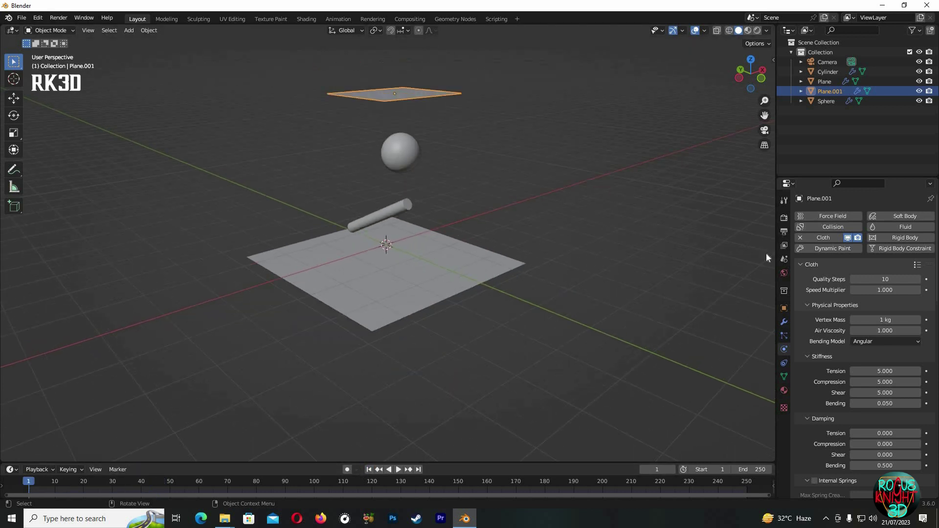
# Add a Subdivision Surface modifier to the cloth plane below its Cloth modifier
pyautogui.click(784, 322)
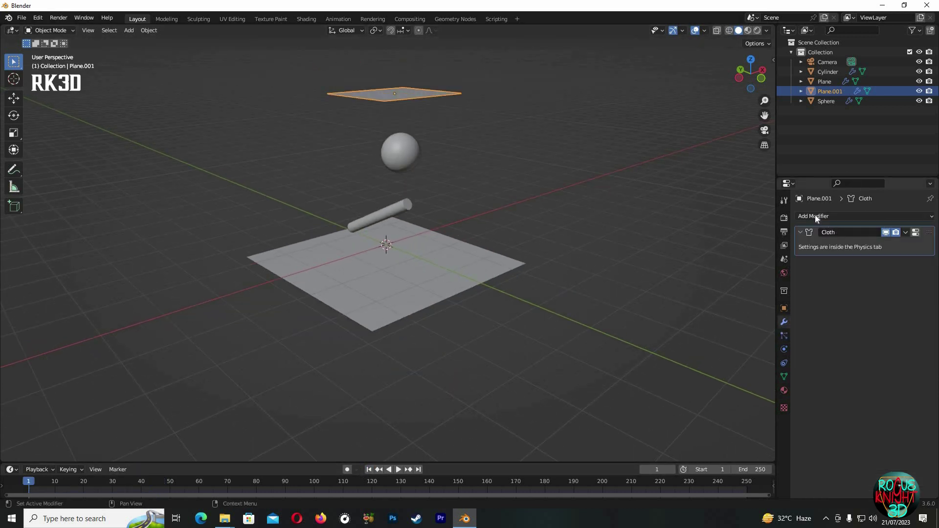
pyautogui.click(815, 216)
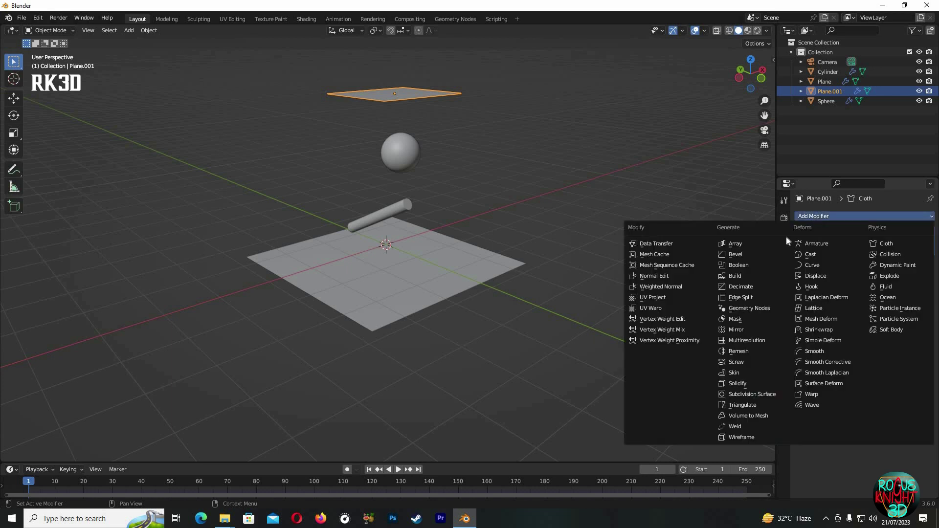
pyautogui.click(752, 395)
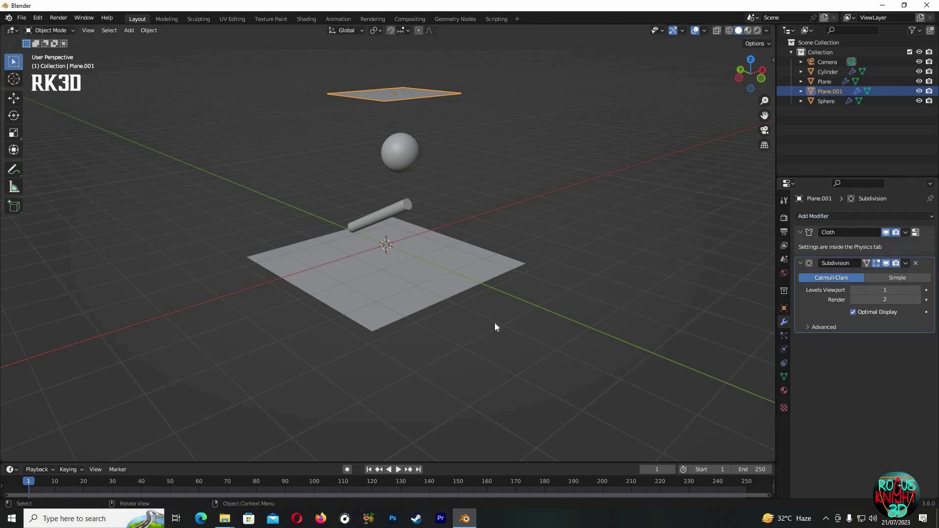
# Play the simulation to check the smoother cloth, then stop and rewind to frame 1
pyautogui.click(397, 470)
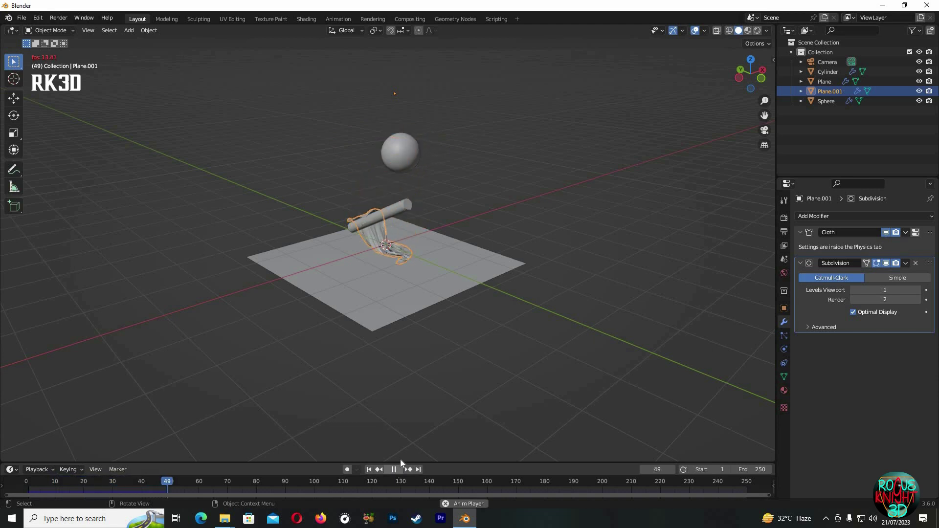
pyautogui.press('space')
pyautogui.scroll(2, 389, 213)
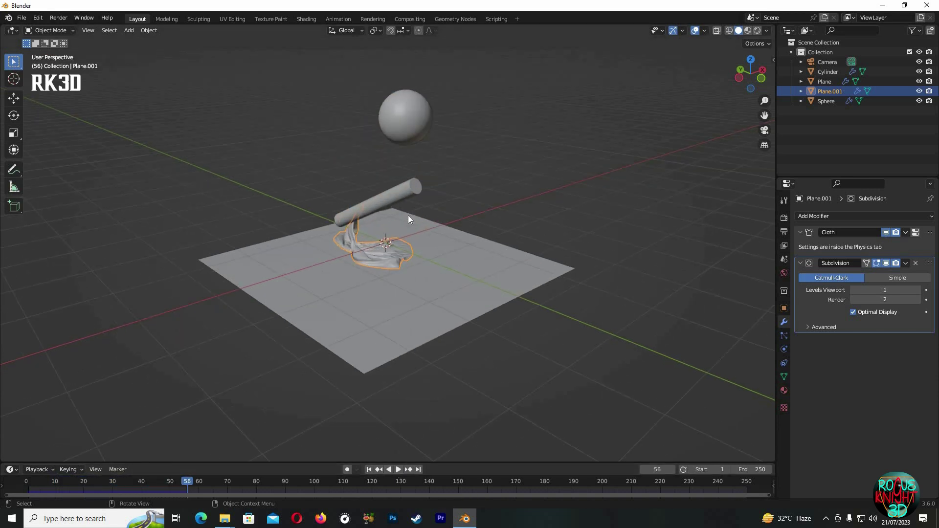
pyautogui.click(369, 470)
# Select the scene objects and raise the sphere along Z
pyautogui.scroll(-2, 419, 220)
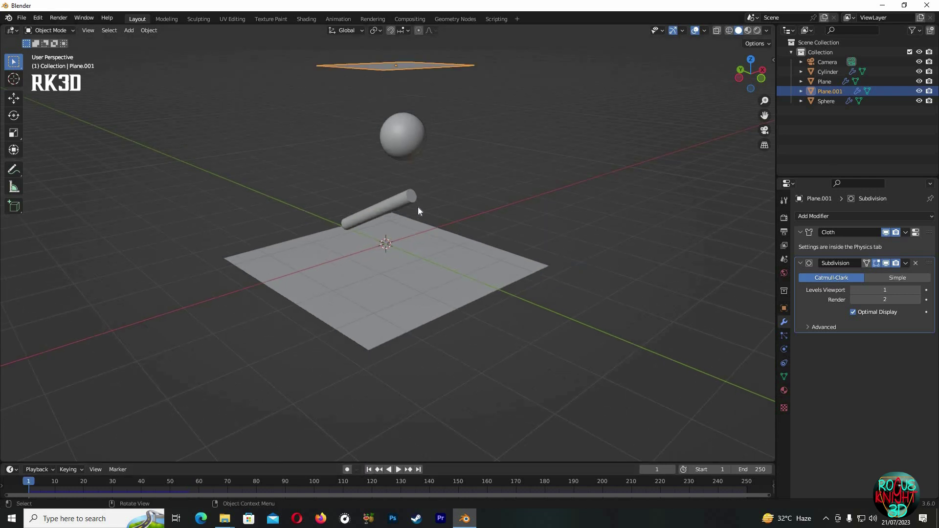
pyautogui.moveTo(378, 66); pyautogui.dragTo(417, 207)
pyautogui.keyDown('shift'); pyautogui.click(411, 122); pyautogui.keyUp('shift')
pyautogui.press('g')
pyautogui.press('z')
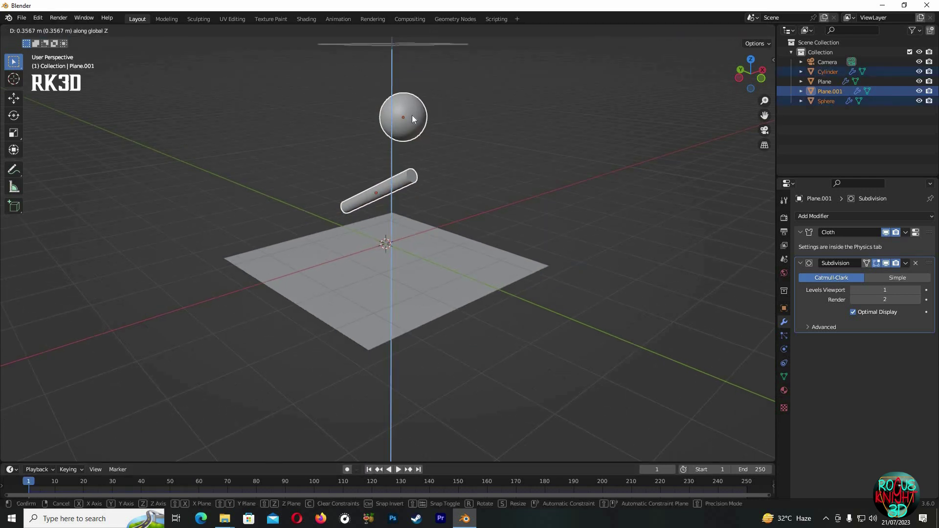
pyautogui.click(414, 106)
pyautogui.press('g')
pyautogui.press('z')
pyautogui.click(414, 106)
# Raise the cylinder along Z and shift it sideways along global X
pyautogui.click(379, 186)
pyautogui.press('g')
pyautogui.press('z')
pyautogui.click(471, 172)
pyautogui.moveTo(471, 172); pyautogui.dragTo(413, 214, button='middle')
pyautogui.press('g')
pyautogui.press('y')
pyautogui.press('x')
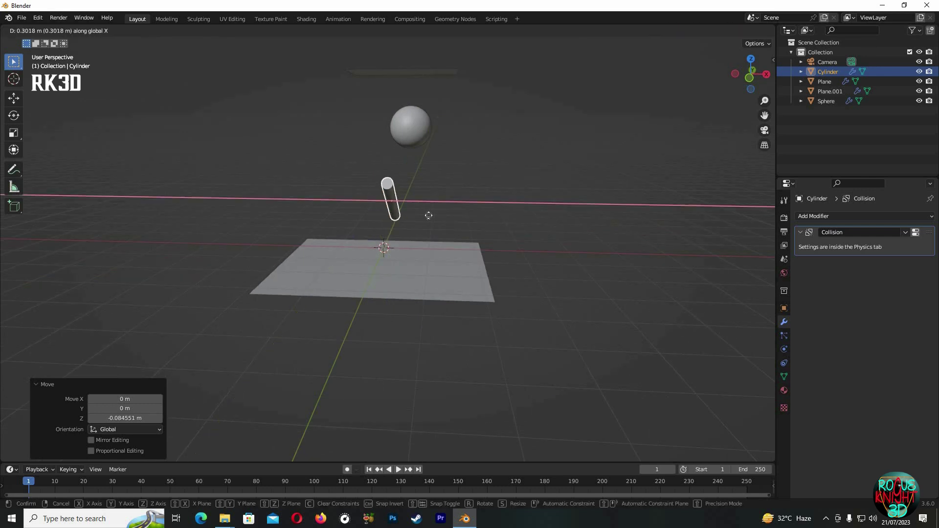
pyautogui.click(549, 267)
pyautogui.moveTo(557, 258); pyautogui.dragTo(441, 392, button='middle')
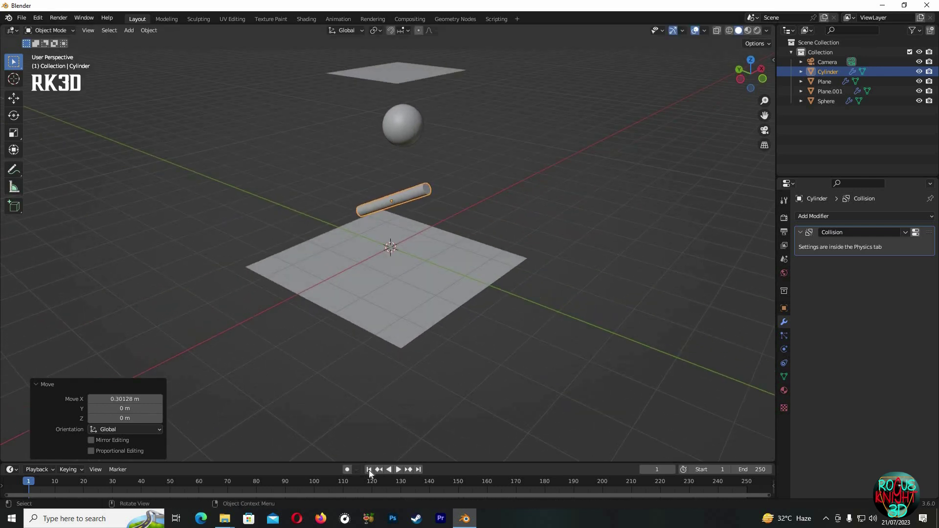
# Test the new layout up to frame 81, then rewind to frame 1
pyautogui.click(398, 470)
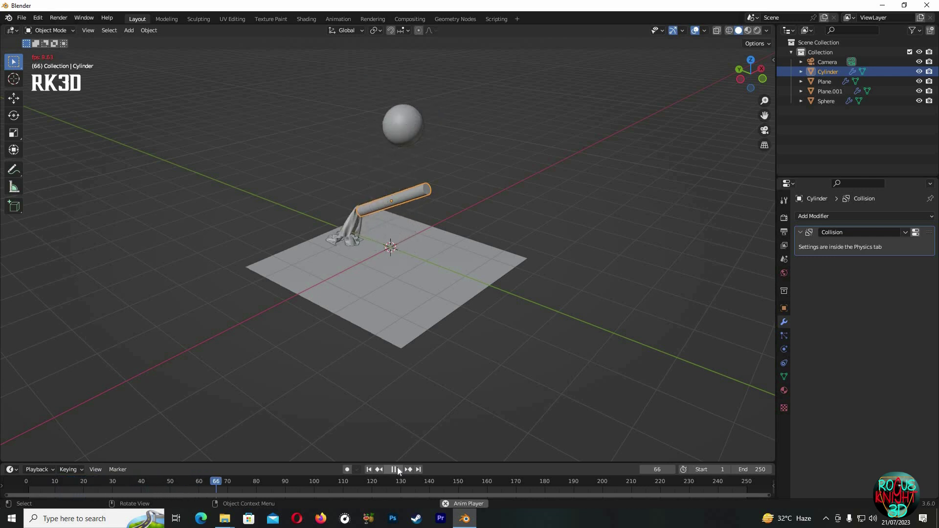
pyautogui.click(398, 470)
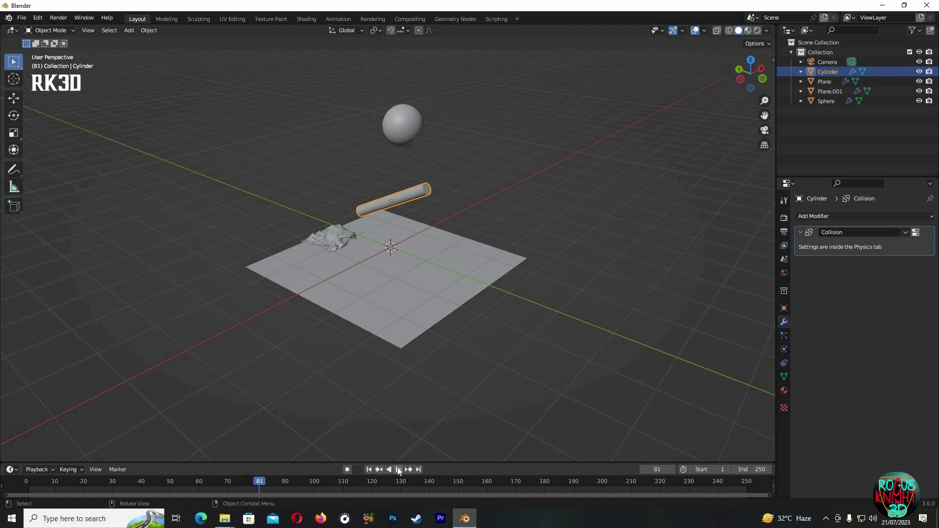
pyautogui.click(368, 470)
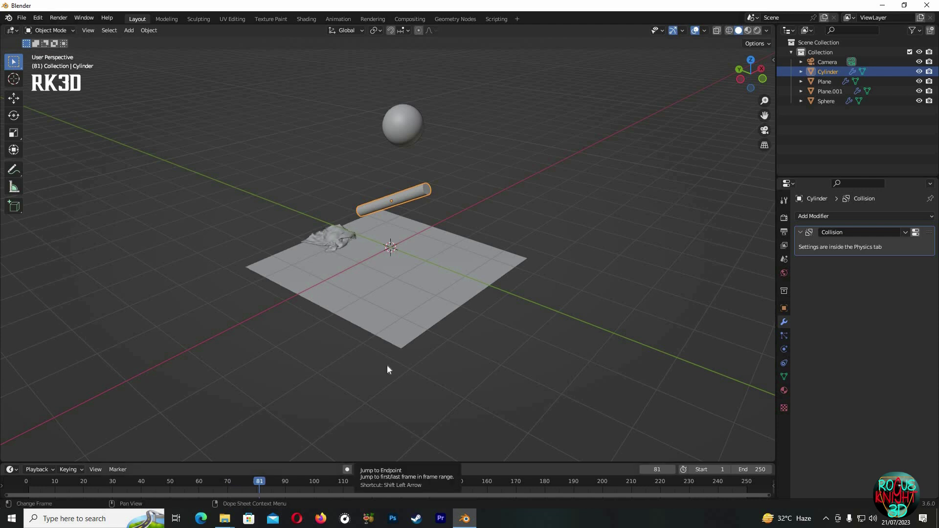
pyautogui.moveTo(556, 289); pyautogui.dragTo(504, 232, button='middle')
# Shift the cylinder further along X to -0.15575 m and raise it along Z
pyautogui.press('g')
pyautogui.press('x')
pyautogui.click(509, 236)
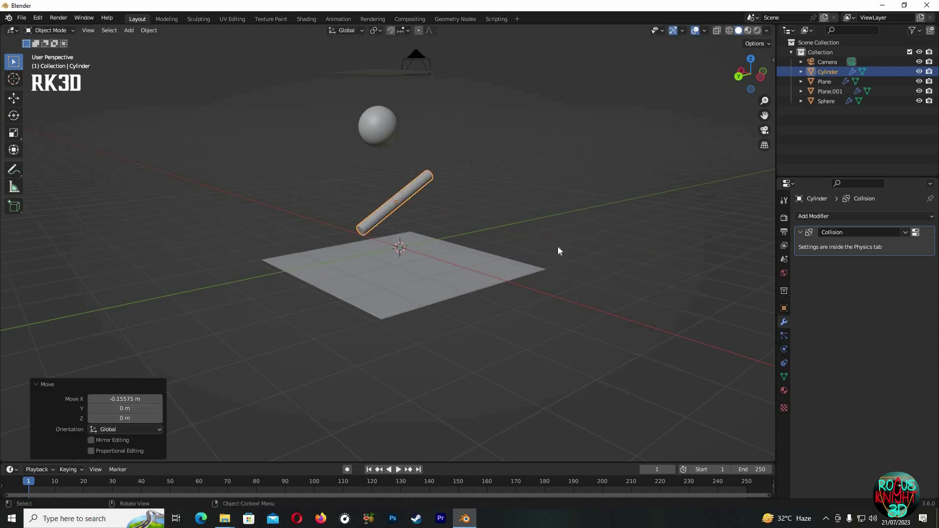
pyautogui.moveTo(558, 247); pyautogui.dragTo(577, 188, button='middle')
pyautogui.moveTo(402, 154); pyautogui.dragTo(412, 181, button='middle')
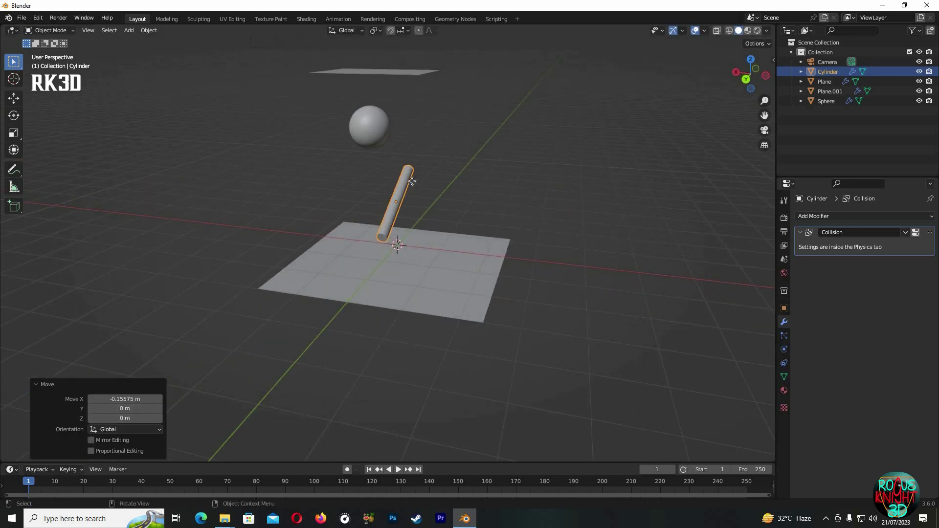
pyautogui.press('g')
pyautogui.press('z')
pyautogui.click(413, 173)
# Scale up the ground plane
pyautogui.click(490, 304)
pyautogui.press('s')
pyautogui.click(499, 315)
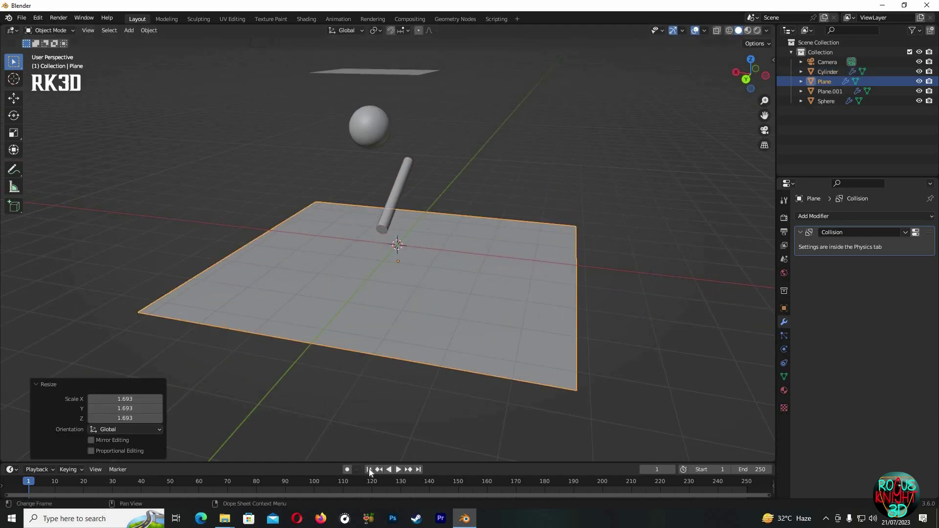
# Replay the cloth sliding onto the ground, rewind to frame 1, and select Plane.001
pyautogui.click(398, 470)
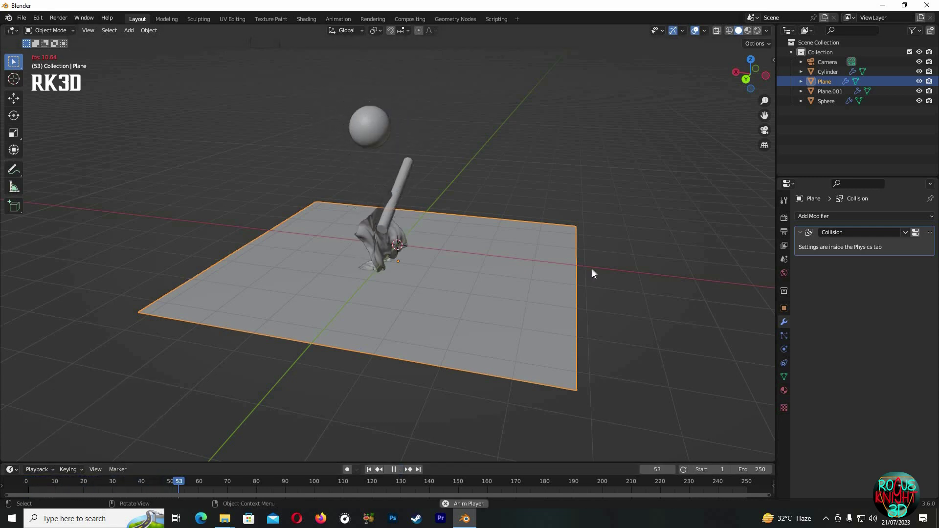
pyautogui.click(370, 470)
pyautogui.moveTo(554, 233); pyautogui.dragTo(748, 196, button='middle')
pyautogui.click(367, 79)
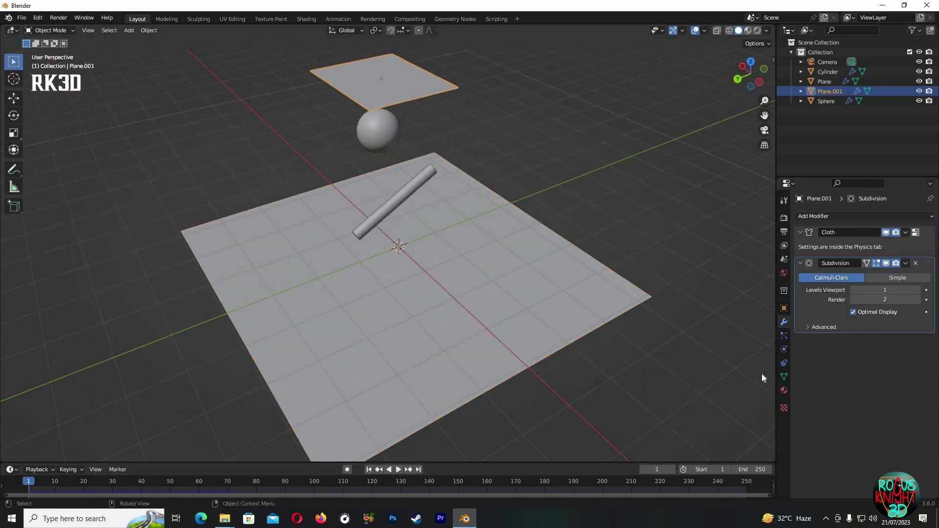
# Set the cloth Speed Multiplier to 0.5 and play the slowed-down simulation
pyautogui.click(786, 390)
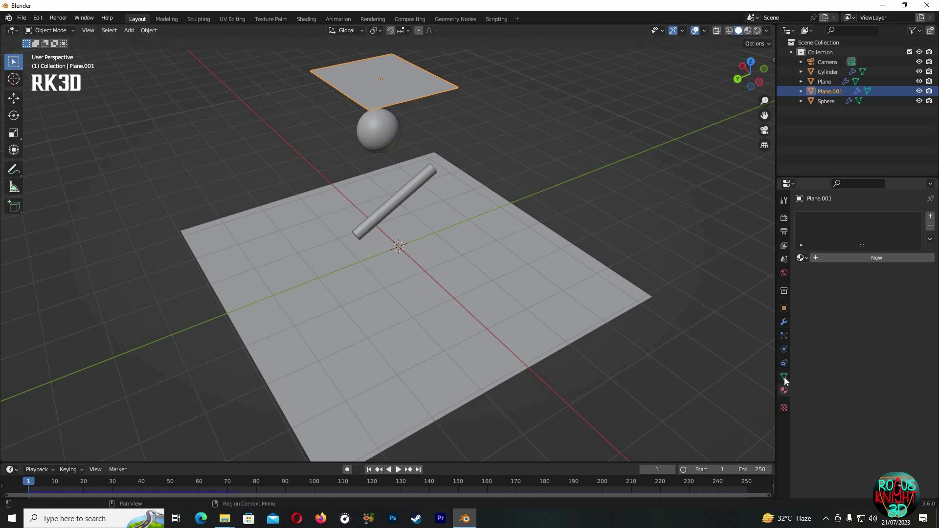
pyautogui.click(784, 349)
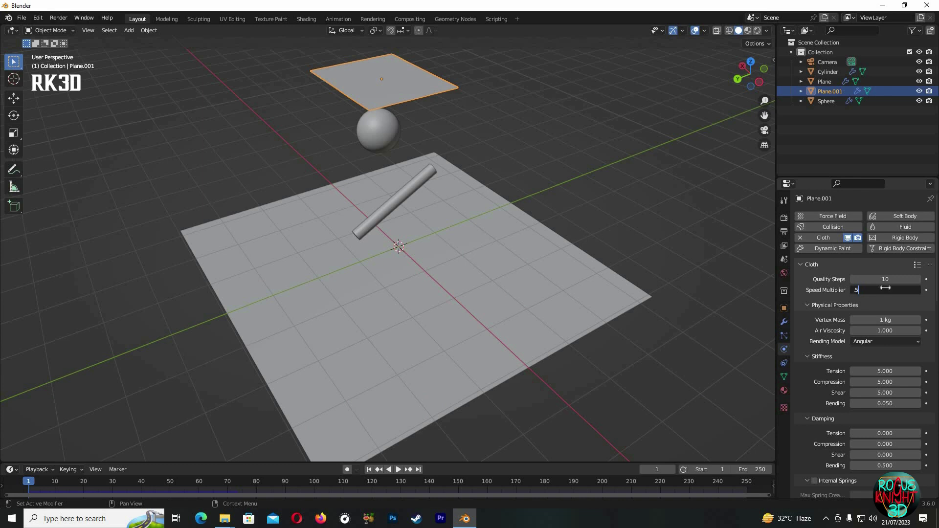
pyautogui.press('Return')
pyautogui.click(398, 470)
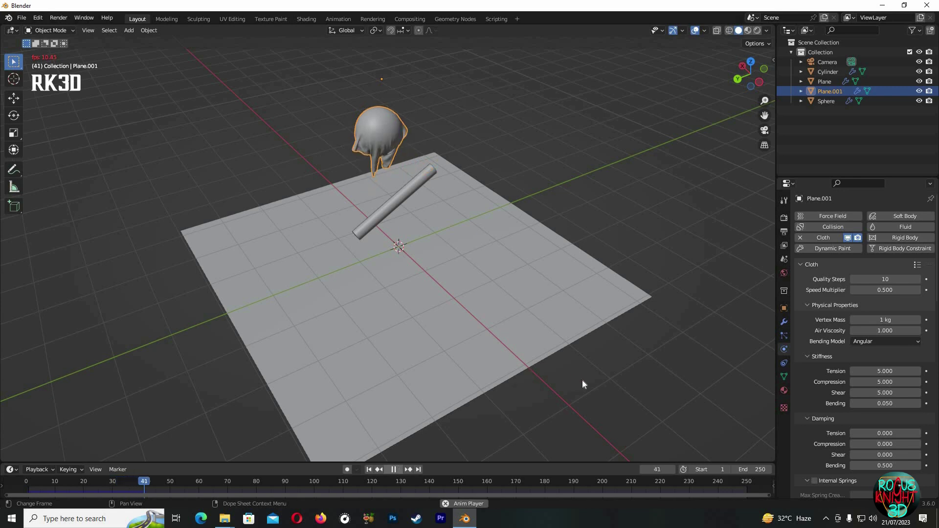
pyautogui.press('KP_6')
pyautogui.press('KP_6')
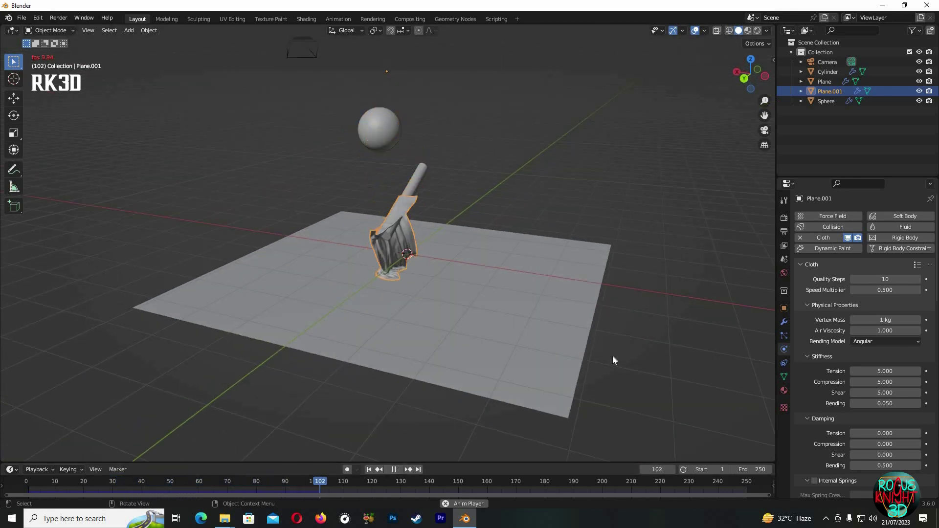
pyautogui.click(391, 469)
# Return to frame 1 and set the cloth Speed Multiplier to 0.05
pyautogui.hotkey('shift', 'Left')
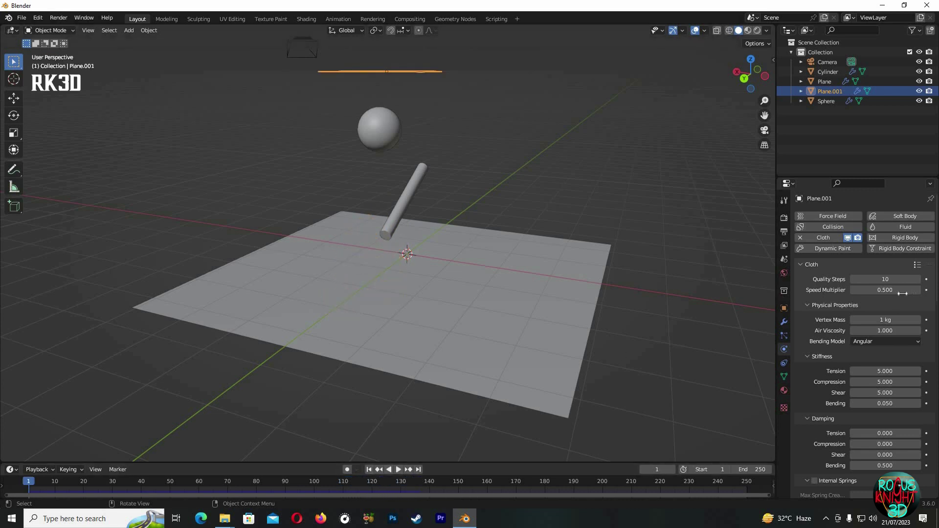
pyautogui.click(896, 291)
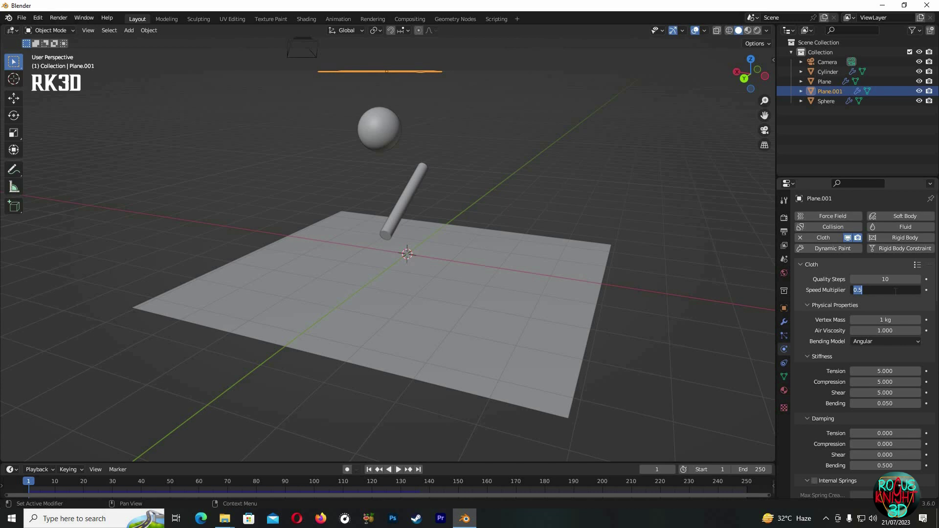
pyautogui.write('.05')
pyautogui.press('Return')
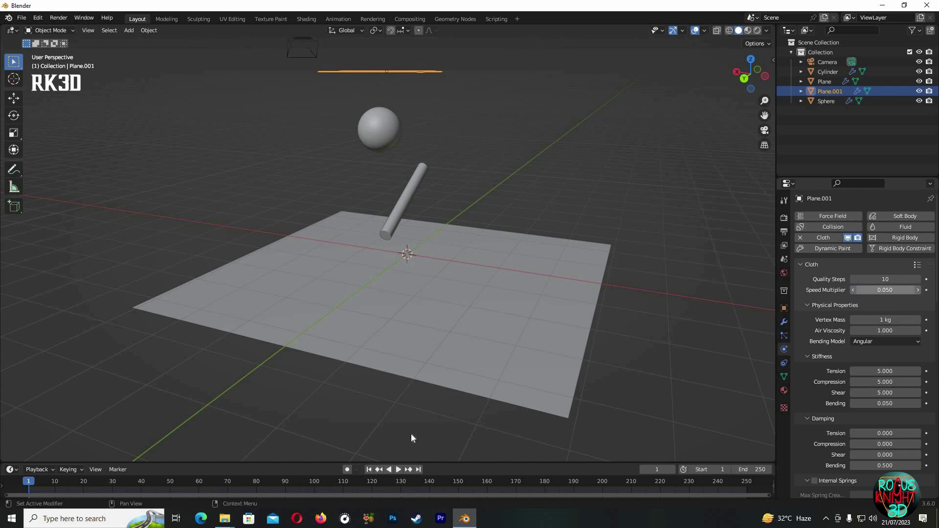
# Test the much slower fall, then stop and rewind to frame 1
pyautogui.click(397, 469)
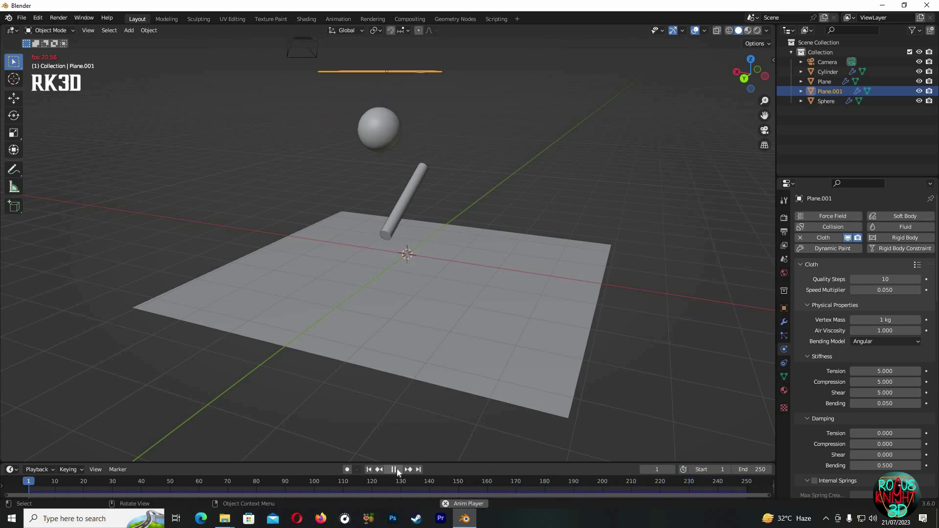
pyautogui.click(394, 470)
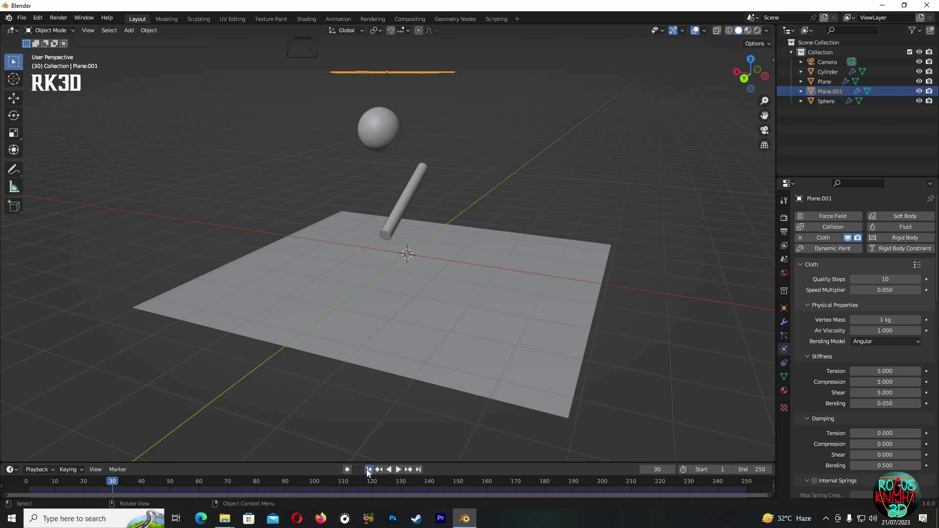
pyautogui.click(368, 470)
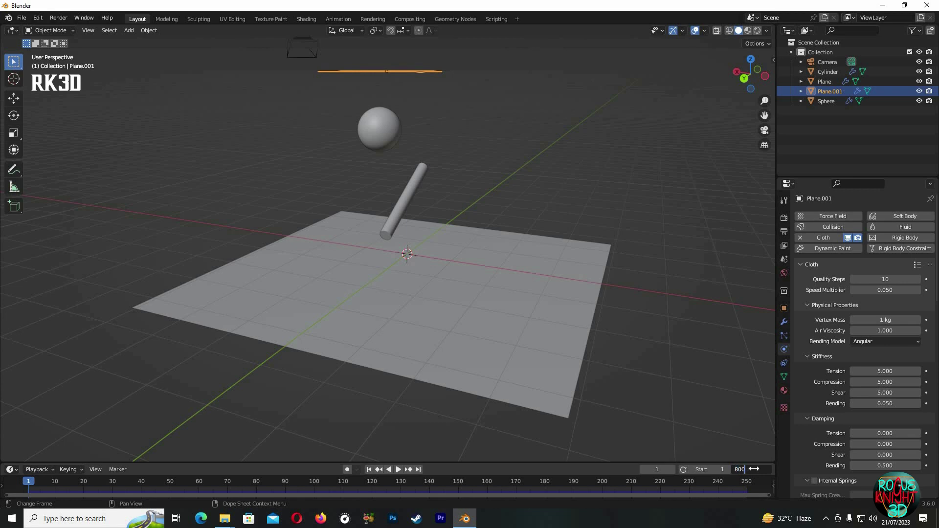
# Set the scene end frame to 800 and the cloth Speed Multiplier to 0.075
pyautogui.press('Return')
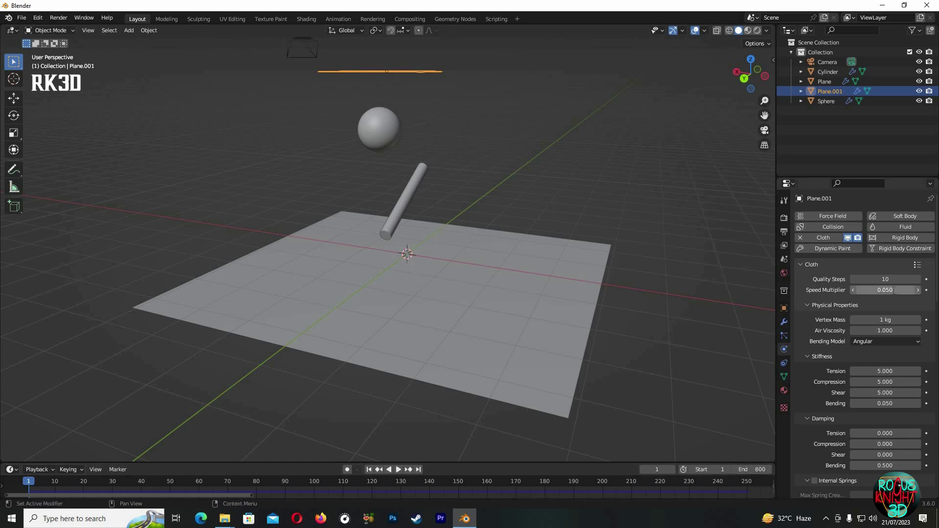
pyautogui.click(902, 290)
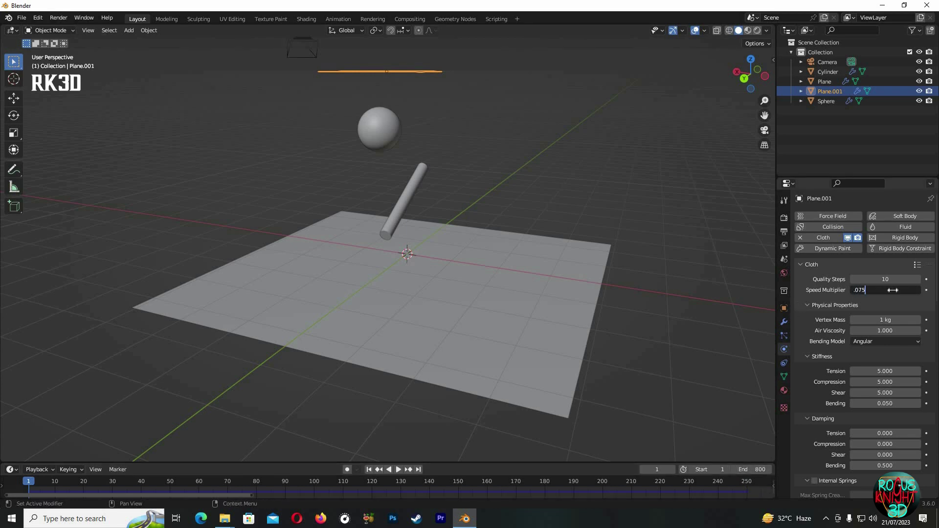
pyautogui.press('Return')
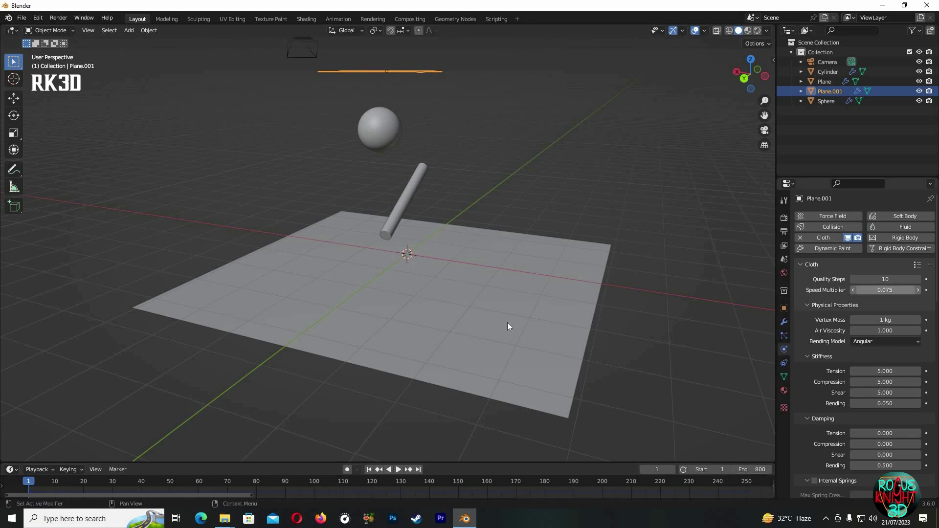
# Play the animation to watch the cloth wrap the sphere, then stop
pyautogui.click(399, 470)
pyautogui.click(394, 470)
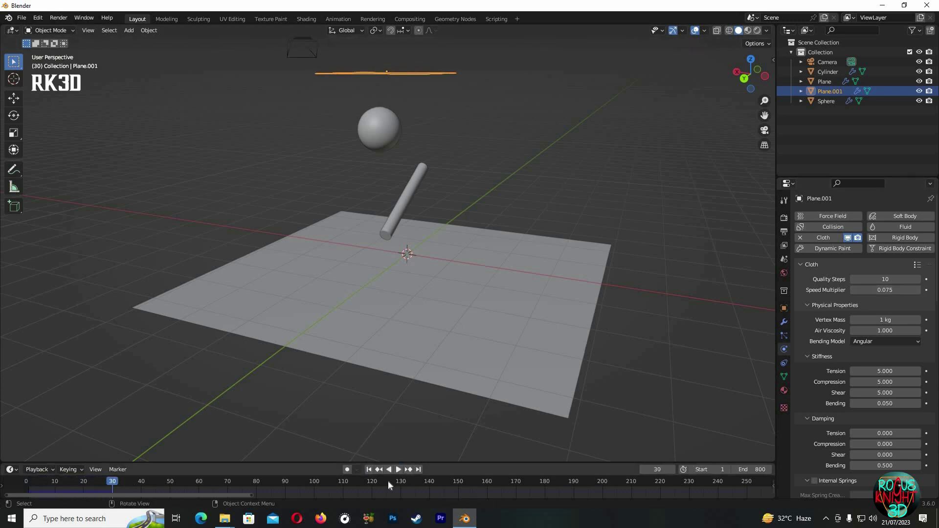
pyautogui.click(400, 470)
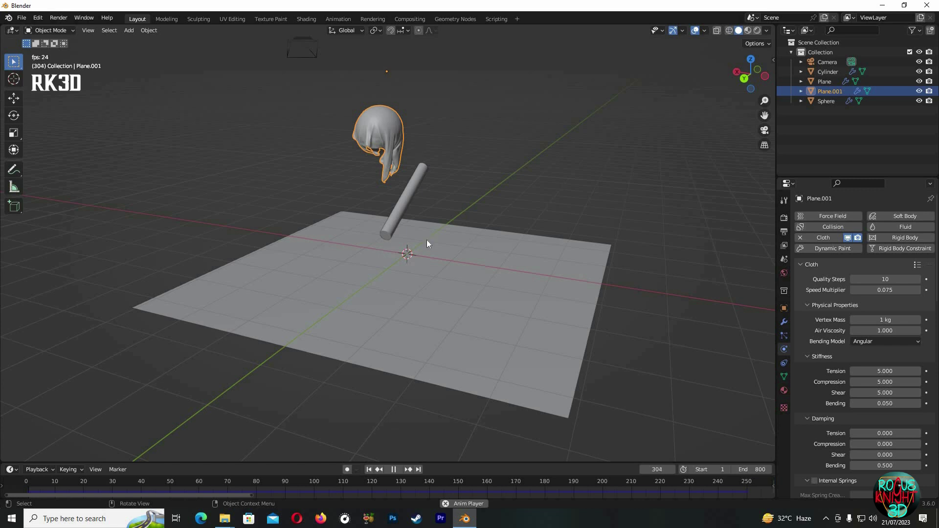
pyautogui.click(393, 470)
# Rewind to frame 1 and set the cloth cache End to 800
pyautogui.click(370, 470)
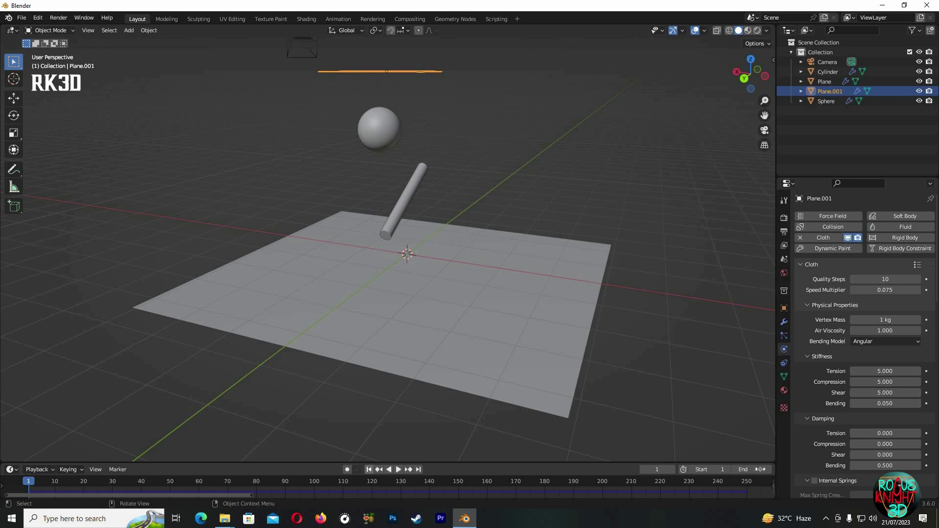
pyautogui.scroll(-15, 811, 377)
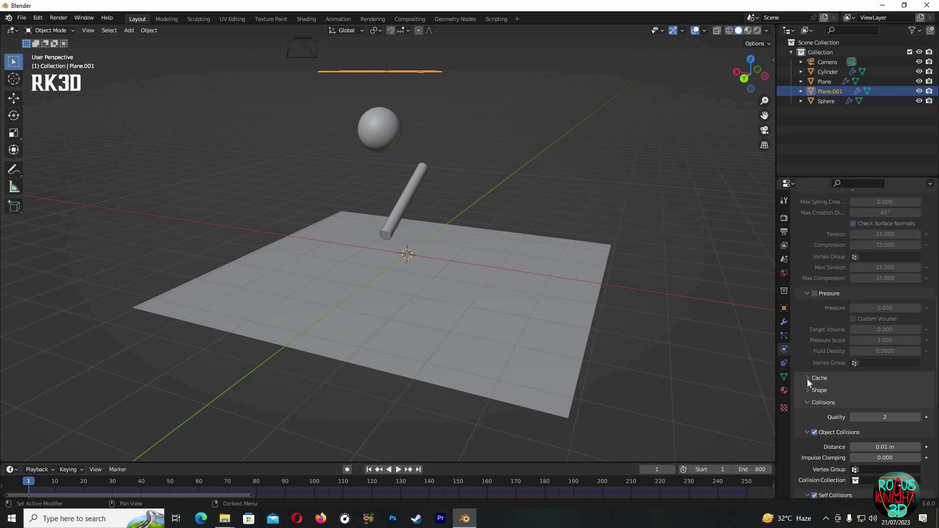
pyautogui.click(807, 380)
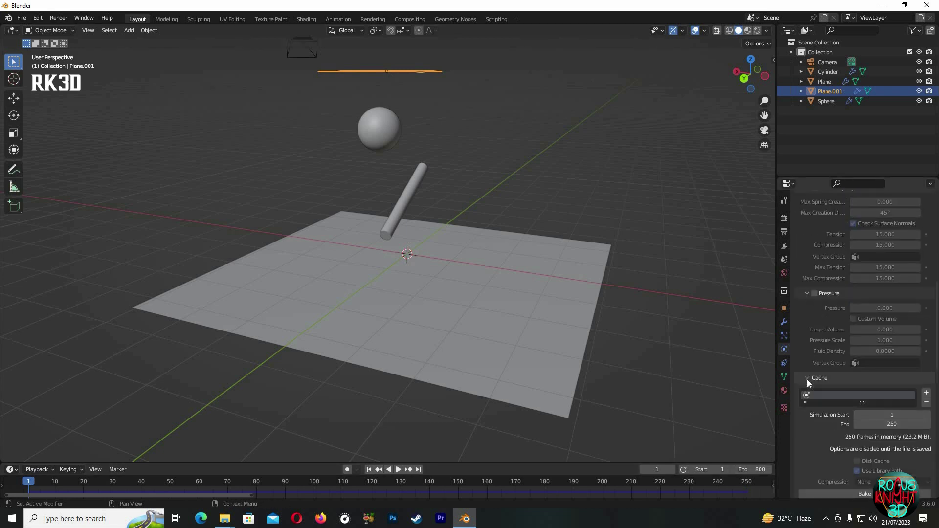
pyautogui.click(872, 423)
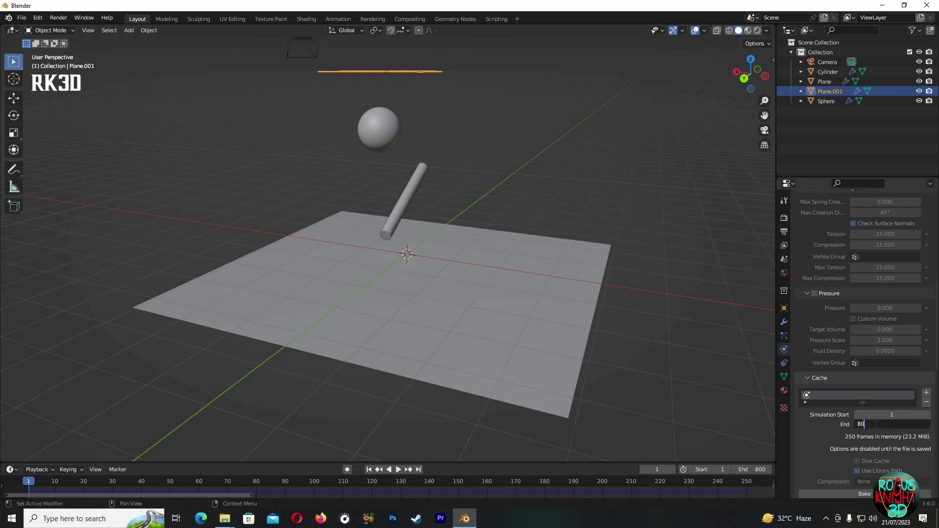
pyautogui.press('Return')
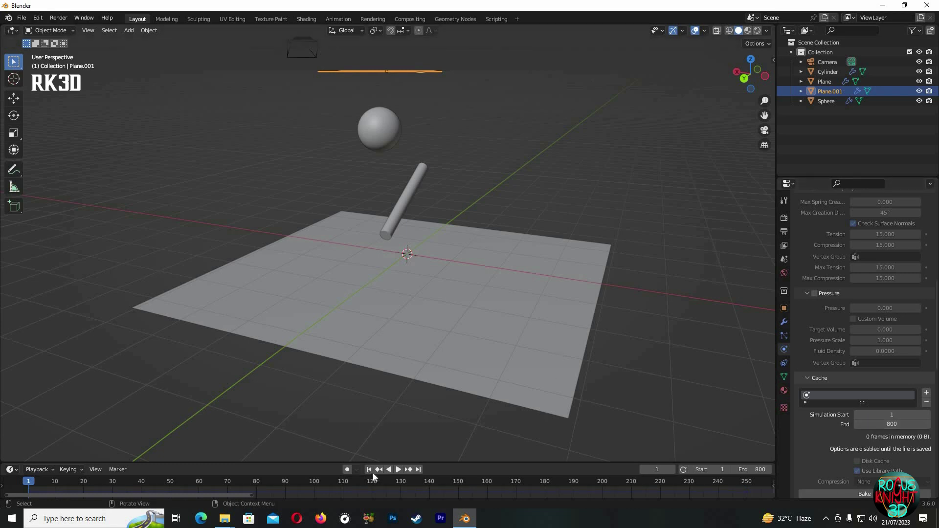
# Play the simulation and orbit to watch the cloth slide onto the ground
pyautogui.press('space')
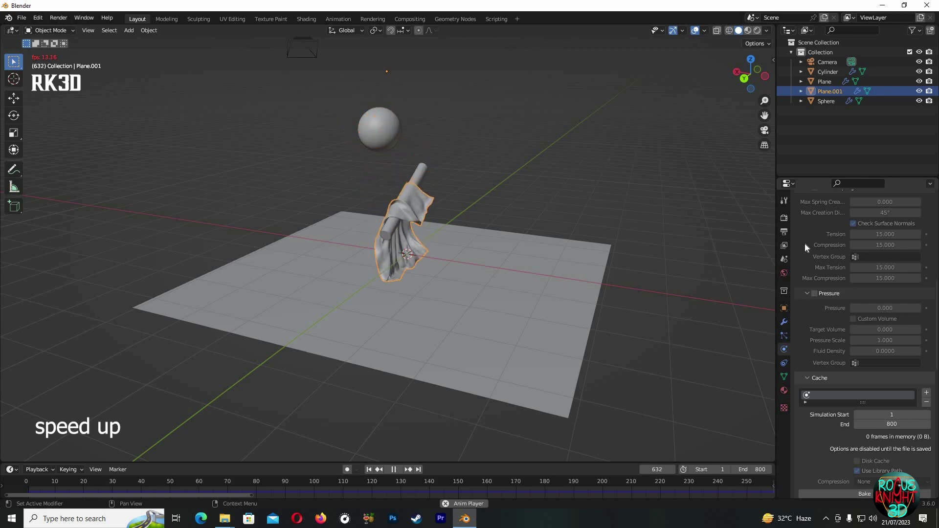
pyautogui.scroll(1, 806, 243)
pyautogui.moveTo(453, 237); pyautogui.dragTo(574, 246, button='middle')
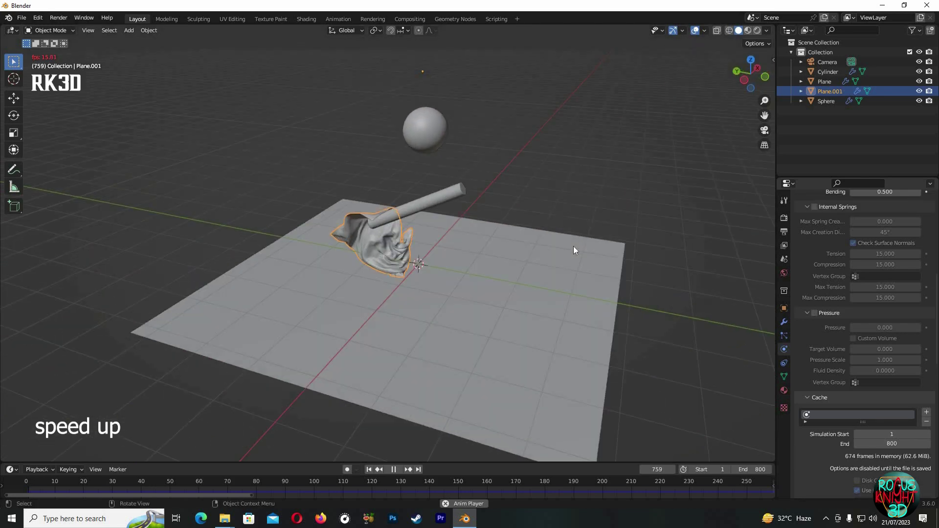
# Set both the scene end frame and the cloth cache End to 1000
pyautogui.click(393, 470)
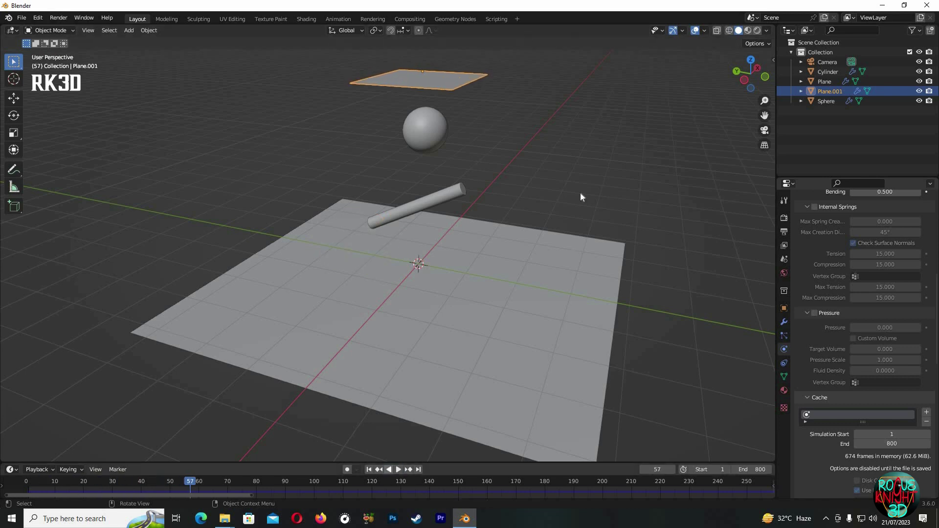
pyautogui.click(753, 470)
pyautogui.write('1000')
pyautogui.press('Return')
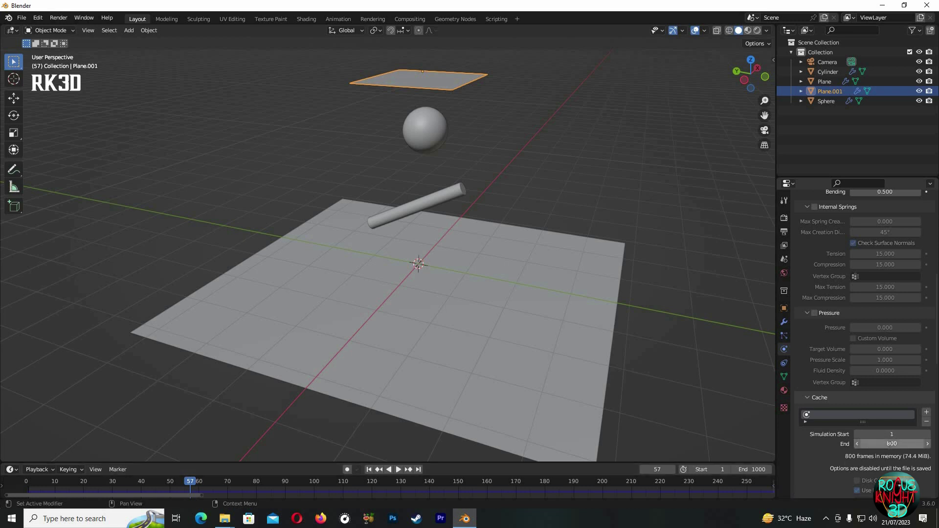
pyautogui.click(890, 444)
pyautogui.press('Return')
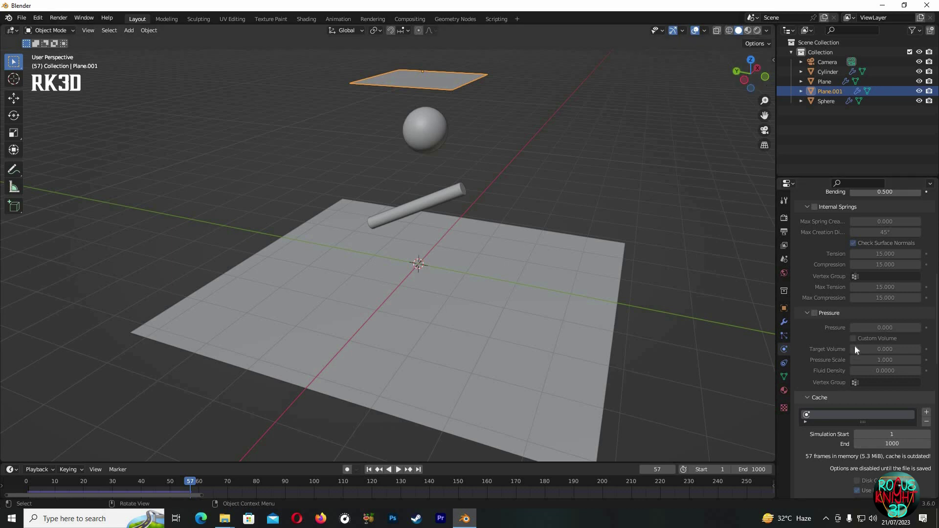
# Rewind to frame 1 and bake the cloth simulation
pyautogui.scroll(-9, 843, 361)
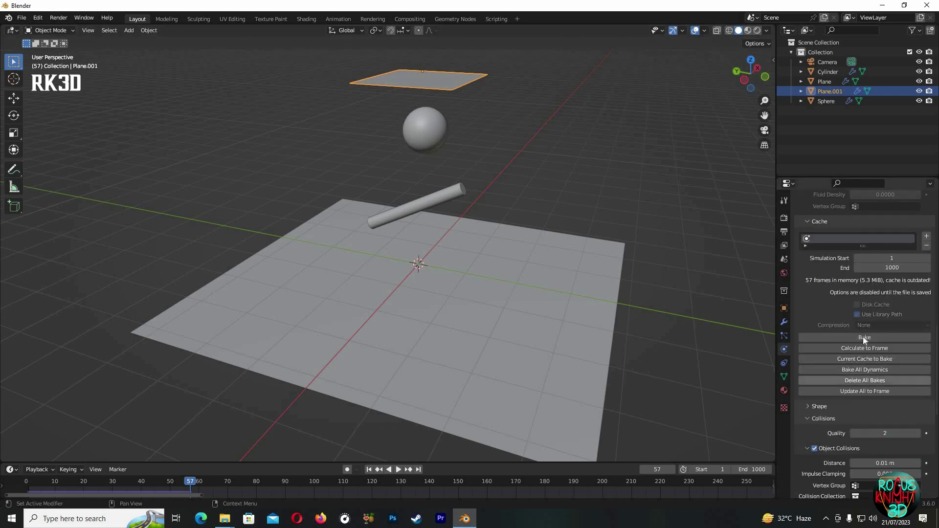
pyautogui.hotkey('shift', 'Left')
pyautogui.click(867, 338)
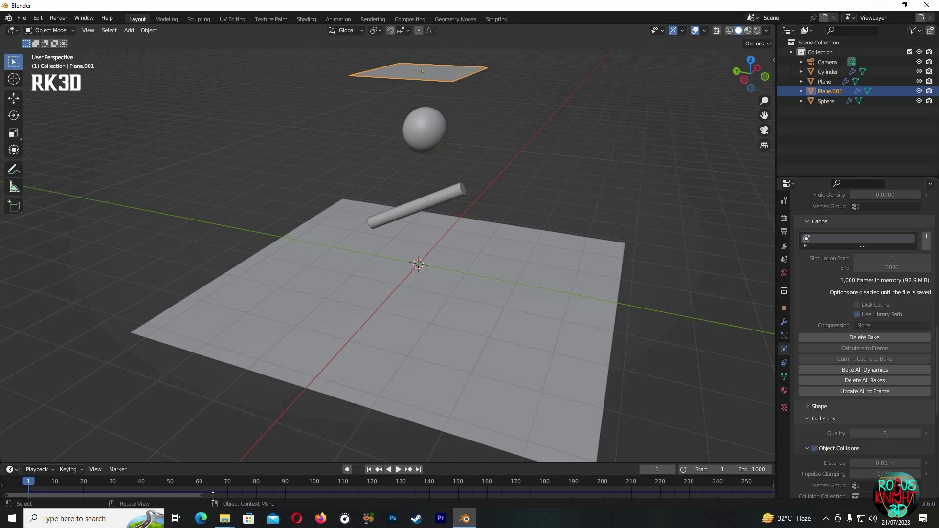
# Review the baked animation, adjusting the start frame and scrubbing near frame 884
pyautogui.press('space')
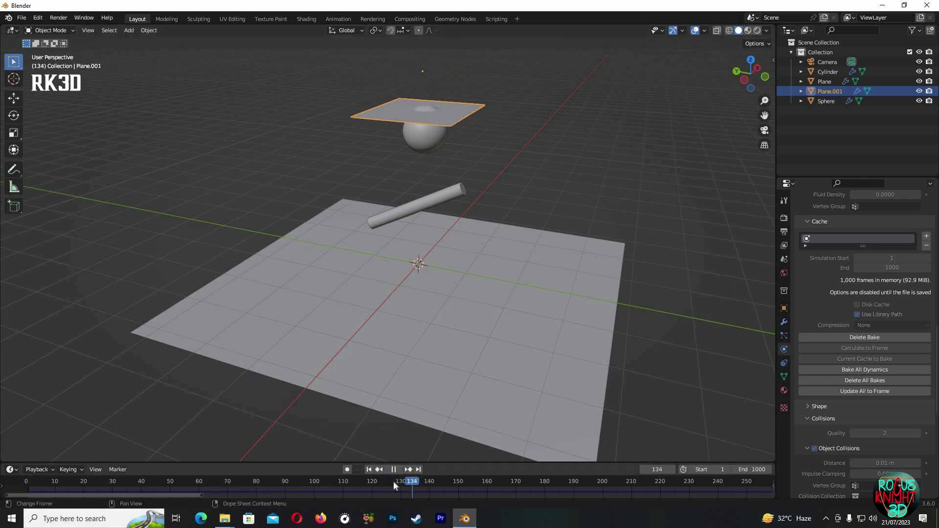
pyautogui.press('space')
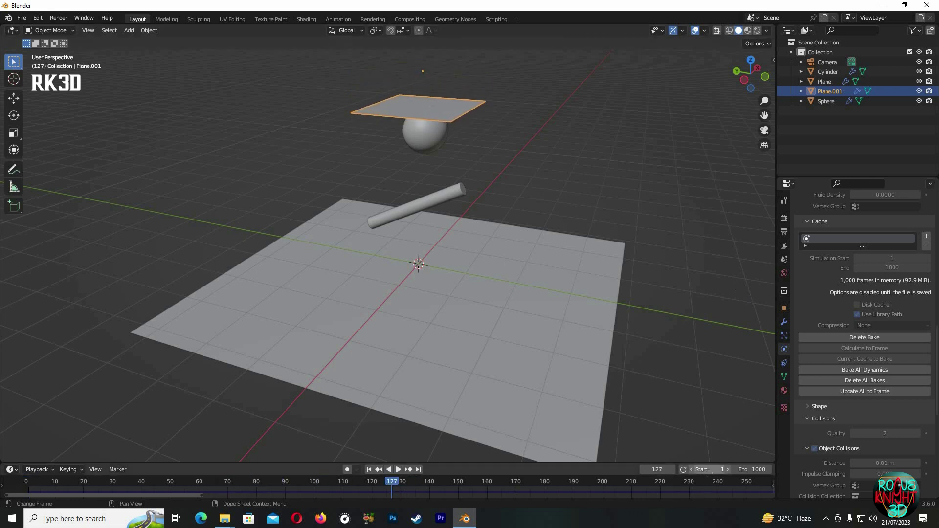
pyautogui.click(708, 472)
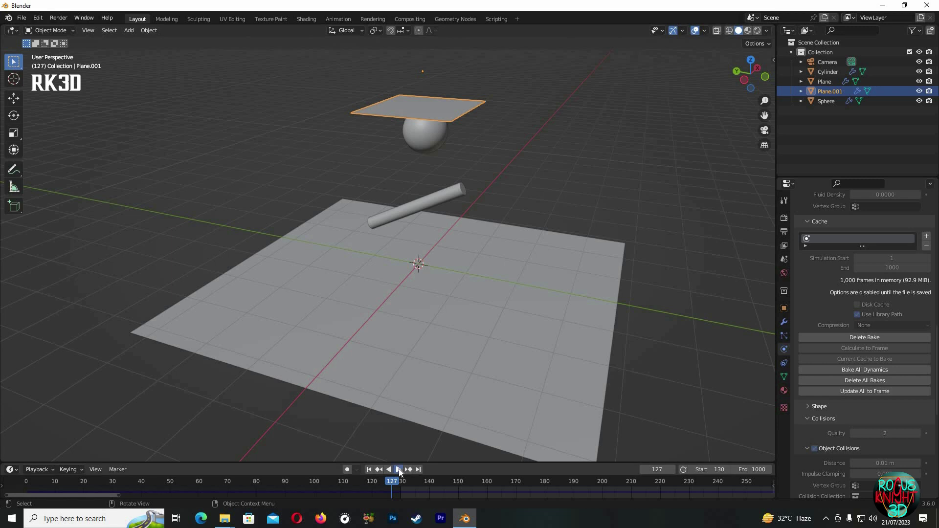
pyautogui.click(398, 469)
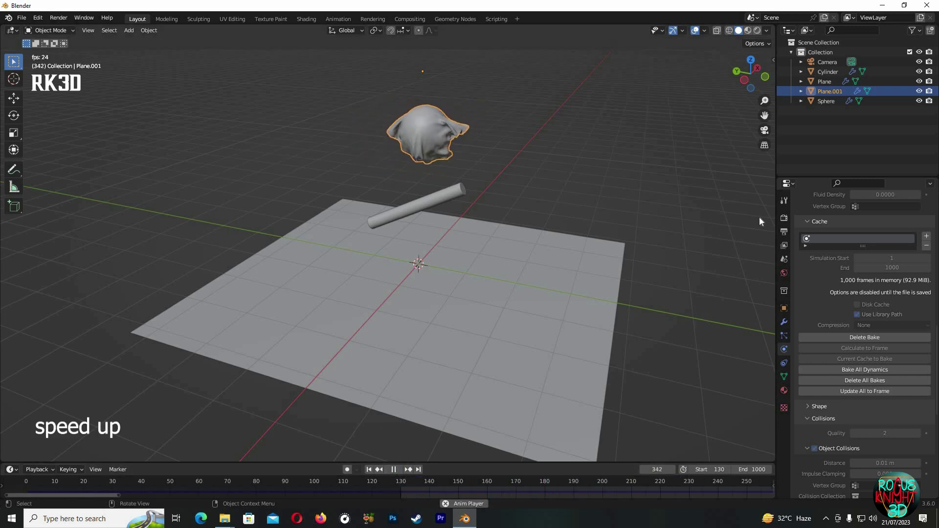
pyautogui.keyDown('ctrl'); pyautogui.hscroll(8, 551, 482); pyautogui.keyUp('ctrl')
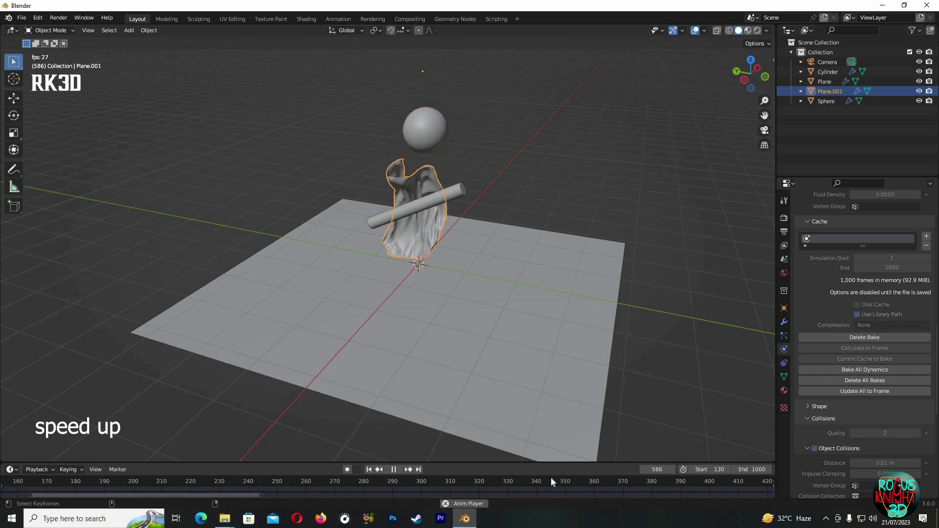
pyautogui.keyDown('ctrl'); pyautogui.hscroll(15, 551, 482); pyautogui.keyUp('ctrl')
pyautogui.keyDown('ctrl'); pyautogui.hscroll(2, 551, 480); pyautogui.keyUp('ctrl')
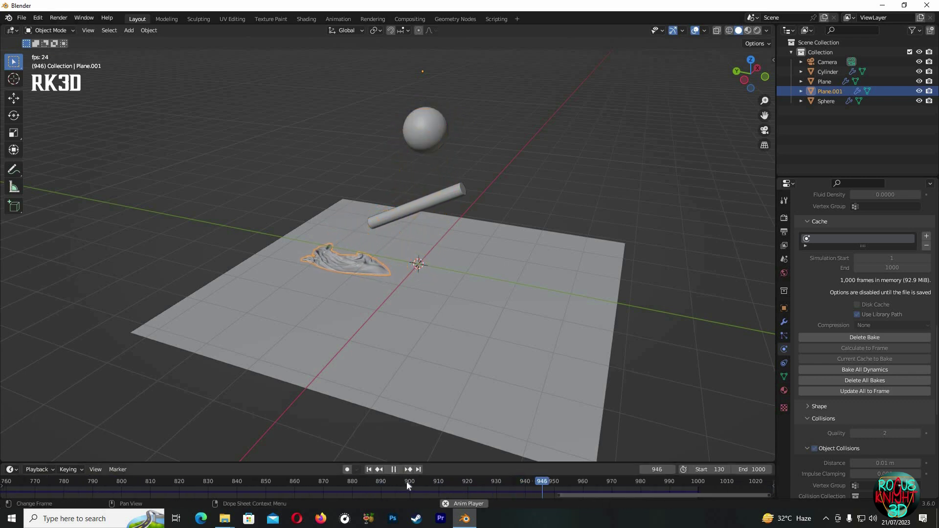
pyautogui.press('space')
pyautogui.moveTo(397, 483); pyautogui.dragTo(364, 483)
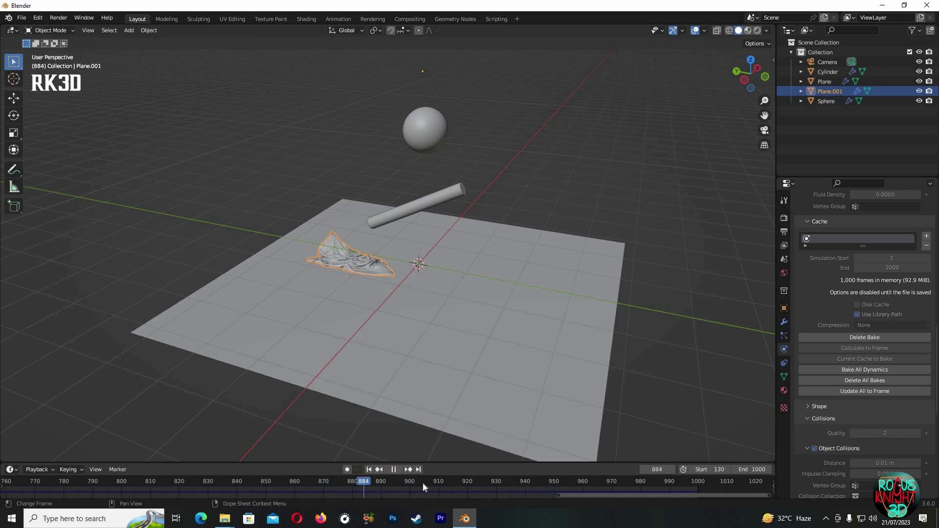
pyautogui.press('space')
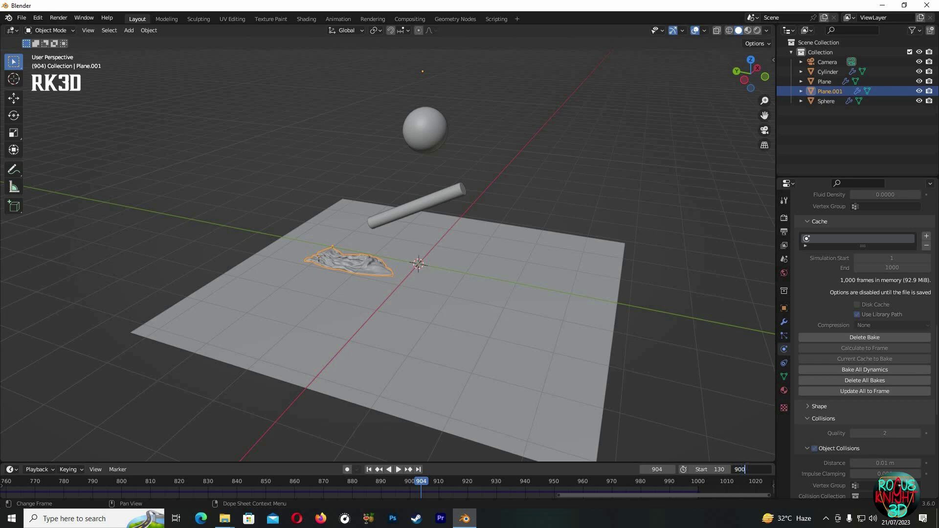
# Set the scene end frame to 900 and replay the fall from frame 130
pyautogui.click(745, 469)
pyautogui.write('900')
pyautogui.press('Return')
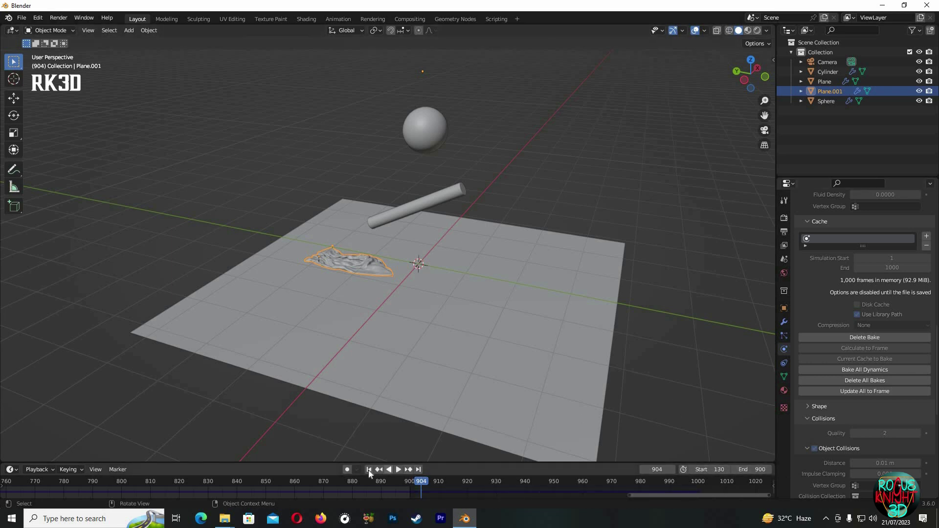
pyautogui.click(398, 470)
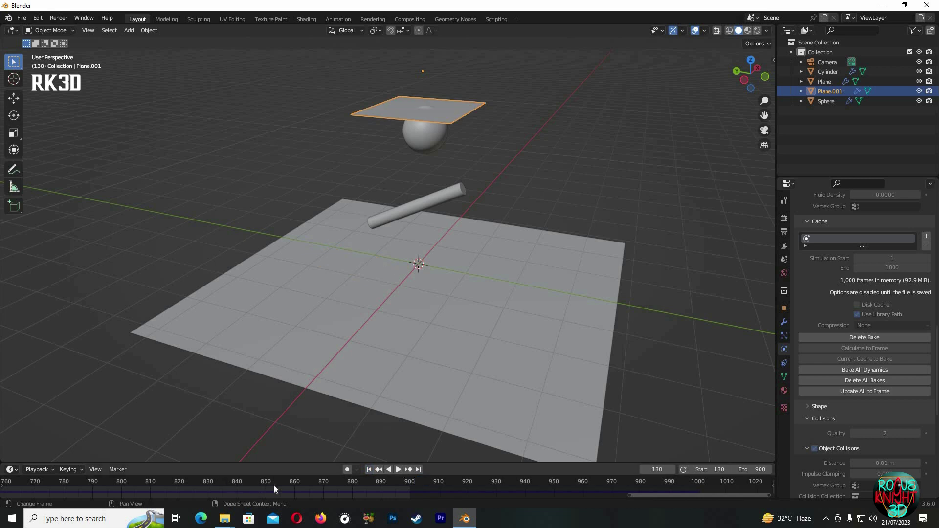
pyautogui.press('space')
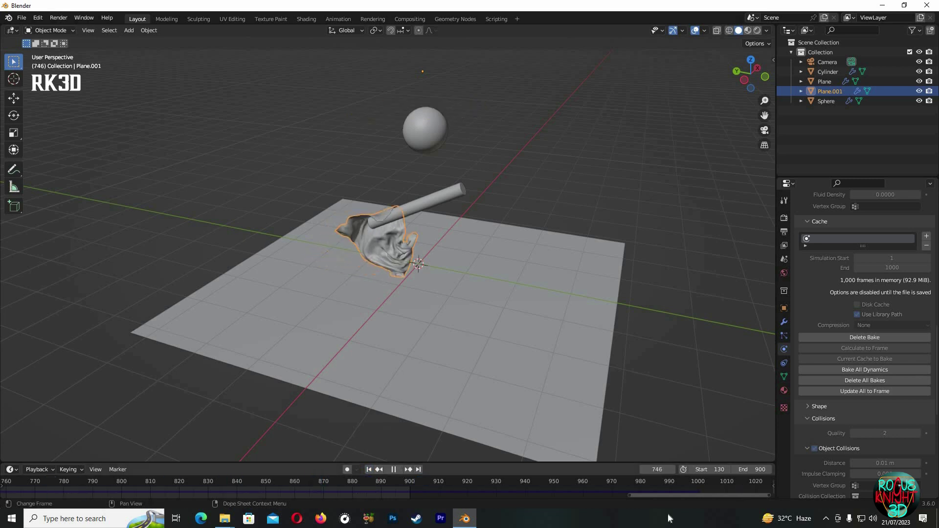
pyautogui.press('space')
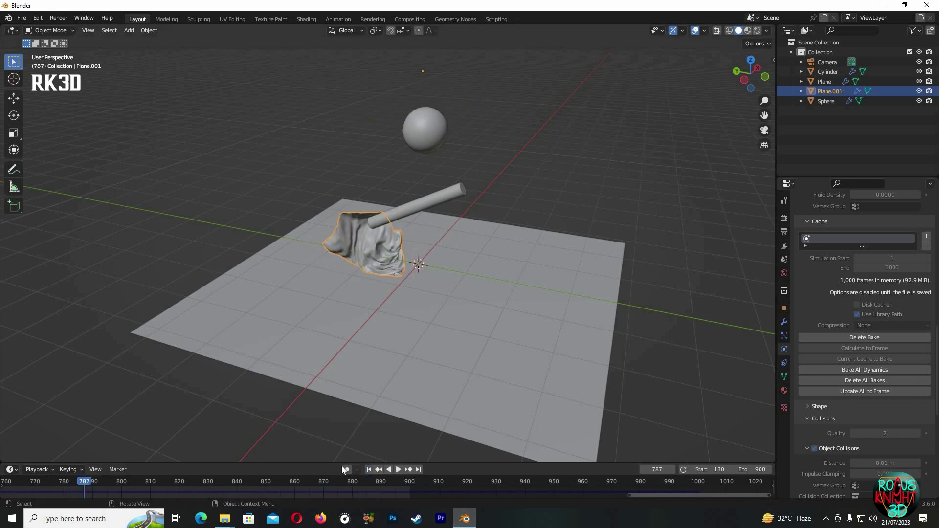
pyautogui.hotkey('shift', 'Left')
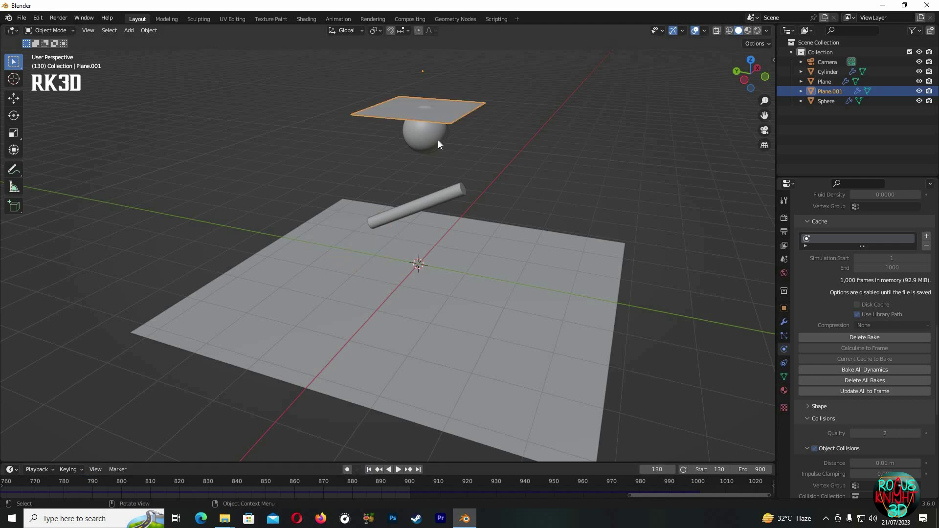
# Reselect the cloth plane Plane.001 and show its material settings
pyautogui.hotkey('alt', 'a')
pyautogui.hotkey('ctrl', 'z')
pyautogui.click(784, 390)
# Give the cloth plane a new material with a cyan base colour
pyautogui.moveTo(728, 234); pyautogui.dragTo(840, 258, button='middle')
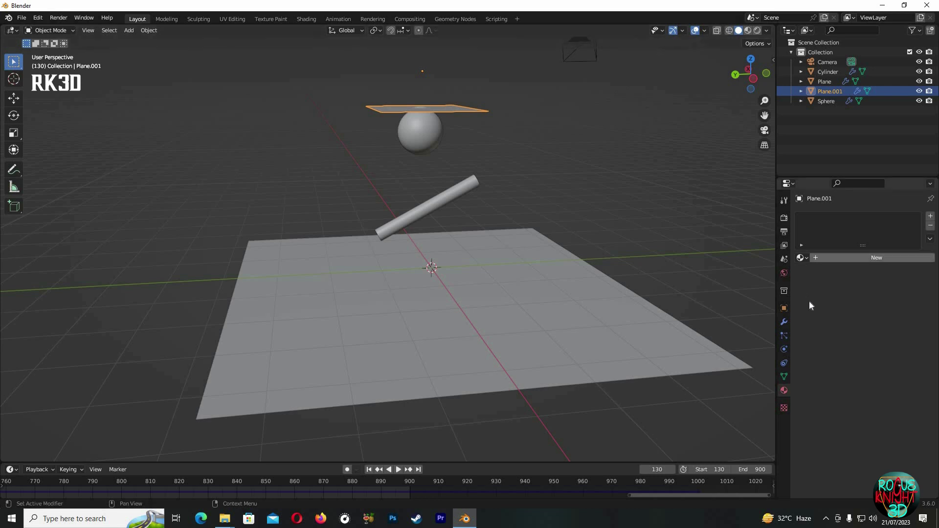
pyautogui.click(861, 258)
pyautogui.click(872, 361)
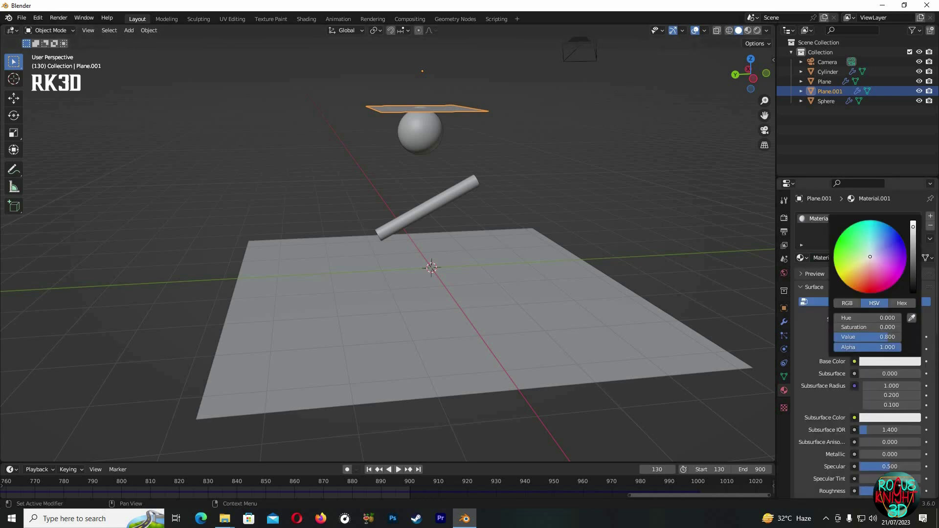
pyautogui.click(872, 229)
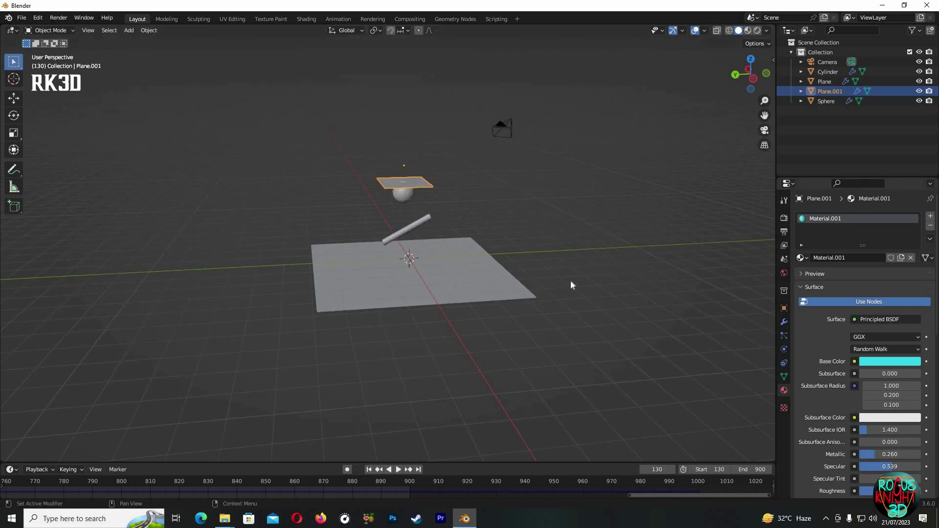
pyautogui.scroll(-5, 891, 421)
pyautogui.scroll(5, 891, 421)
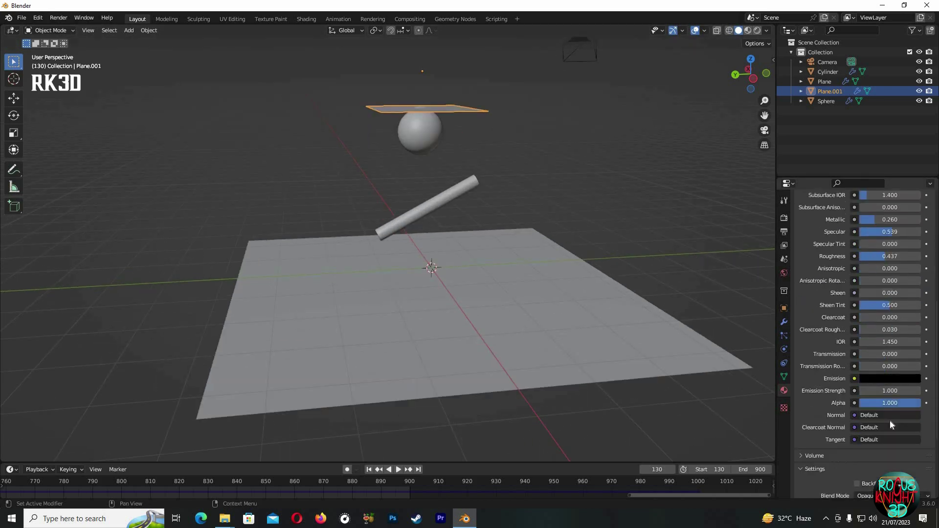
# Give the sphere a new deep yellow material with slightly higher roughness
pyautogui.click(425, 138)
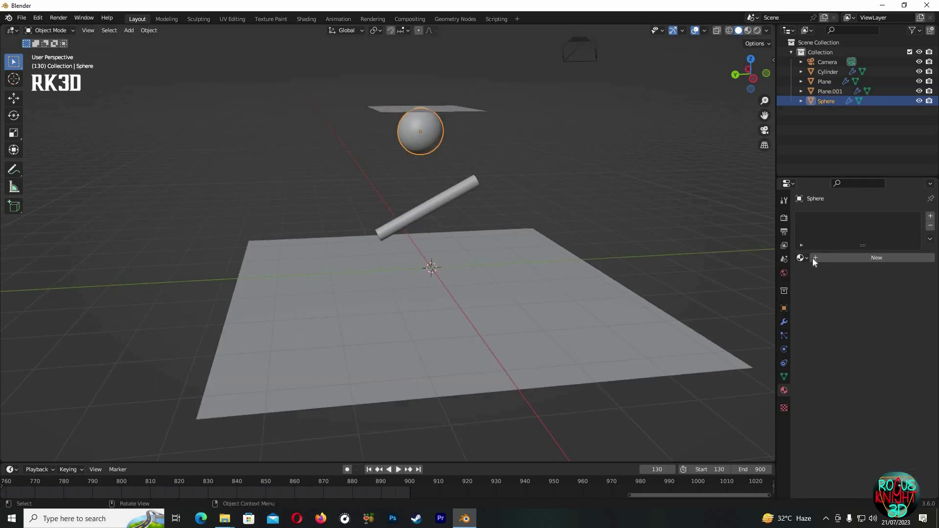
pyautogui.click(876, 258)
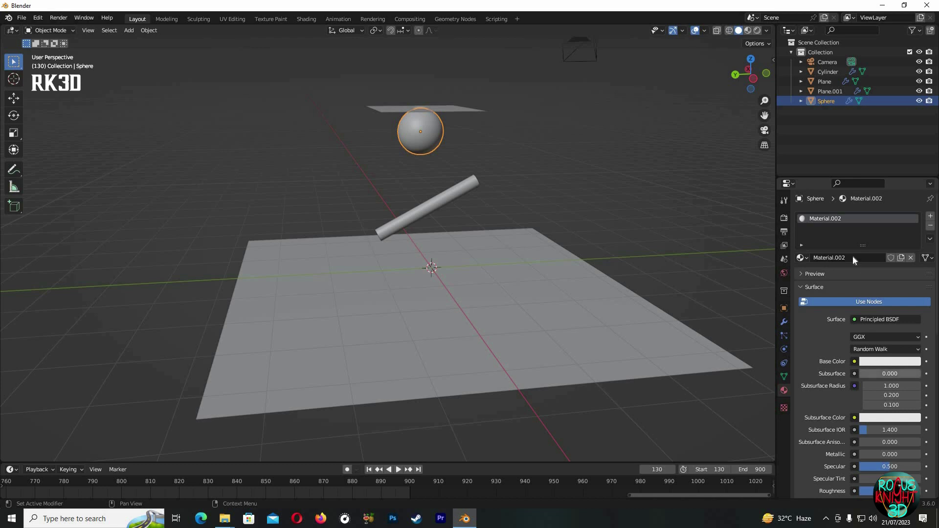
pyautogui.click(878, 362)
pyautogui.click(854, 267)
pyautogui.moveTo(854, 267); pyautogui.dragTo(845, 275)
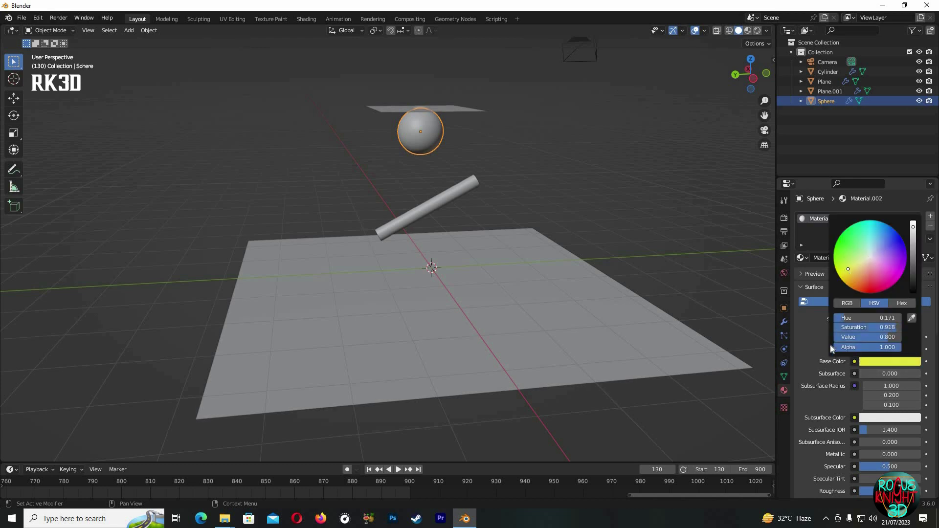
pyautogui.scroll(-3, 886, 434)
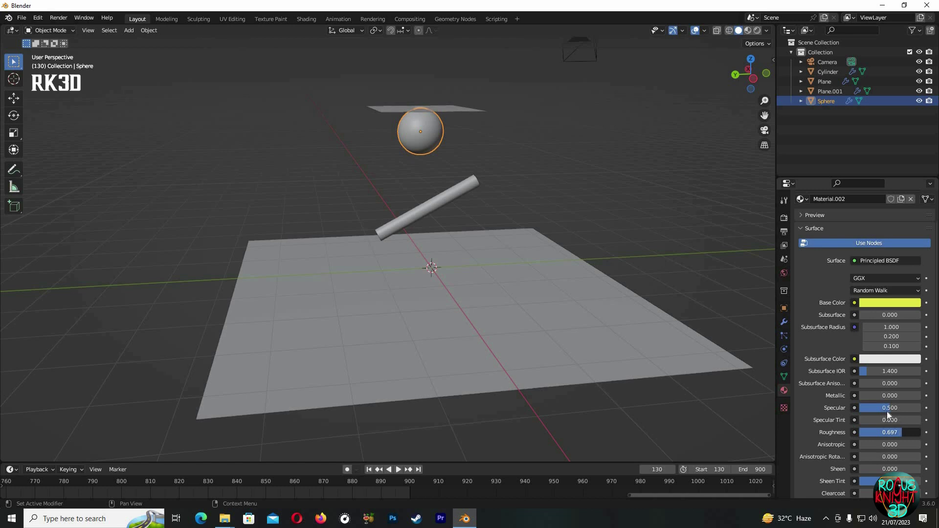
pyautogui.moveTo(900, 433); pyautogui.dragTo(903, 432)
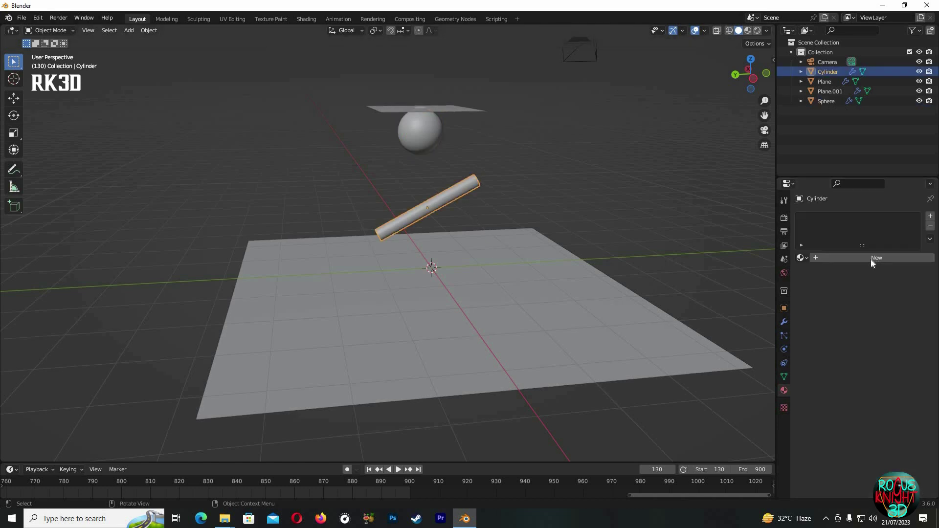
# Give the cylinder a new material with a green base colour
pyautogui.click(871, 258)
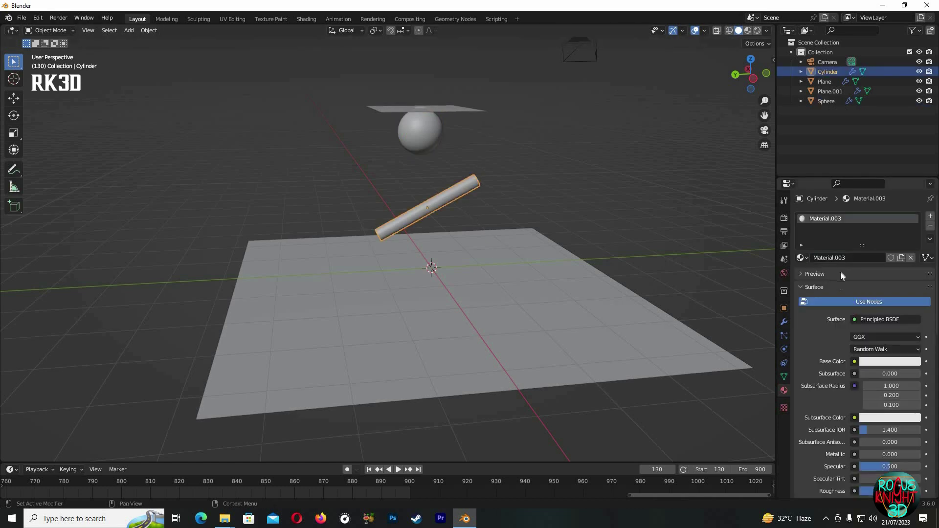
pyautogui.click(884, 363)
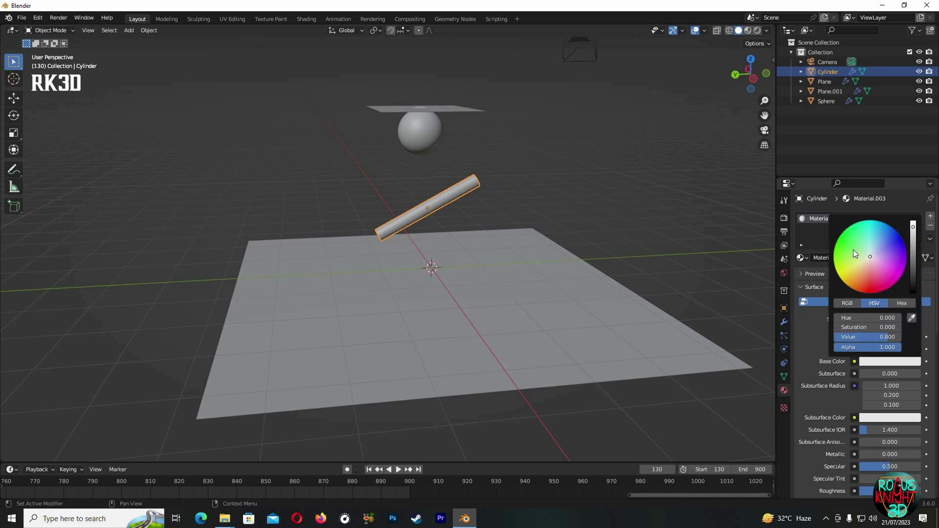
pyautogui.moveTo(871, 256); pyautogui.dragTo(848, 245)
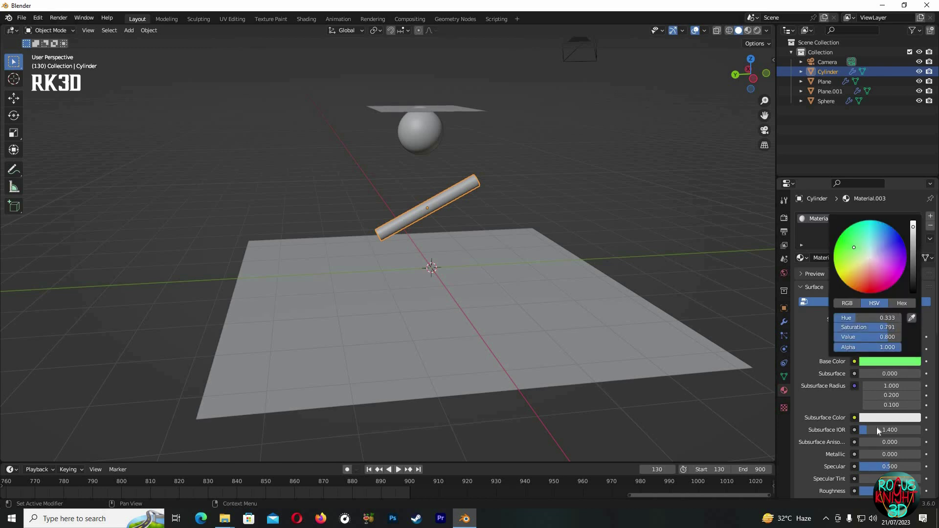
pyautogui.scroll(-2, 862, 343)
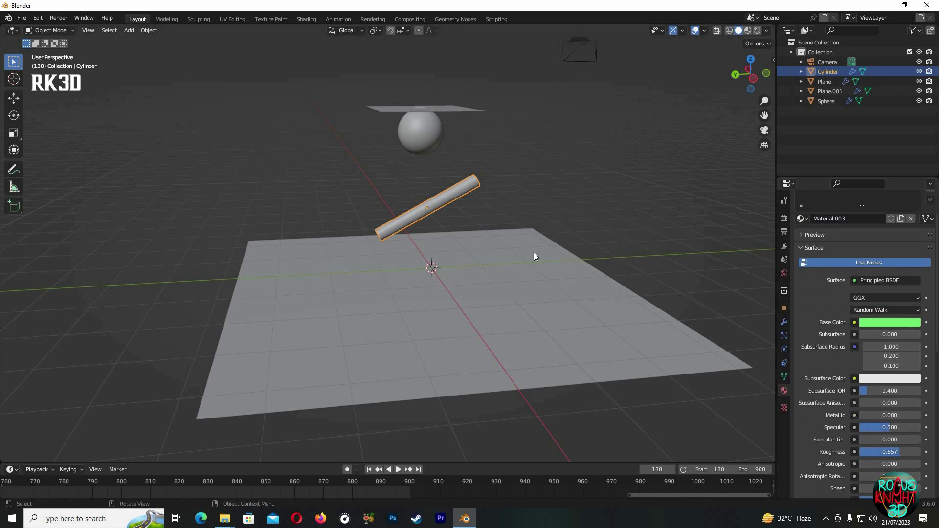
# Switch the viewport to Material Preview shading to show the cyan, yellow and green material colours
pyautogui.click(747, 30)
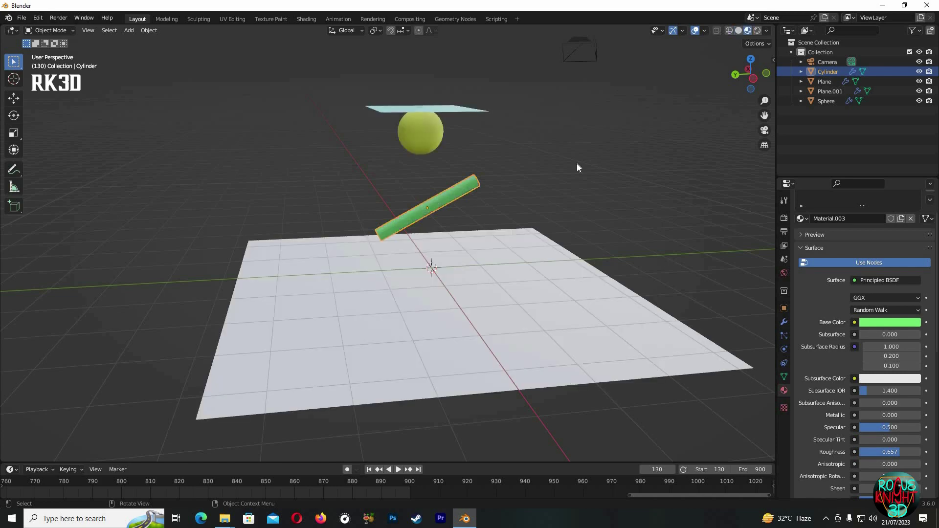
pyautogui.moveTo(577, 163)
pyautogui.mouseDown(button='middle')
pyautogui.moveTo(603, 181)
pyautogui.moveTo(546, 279)
pyautogui.mouseUp(button='middle')
pyautogui.scroll(-3, 546, 280)
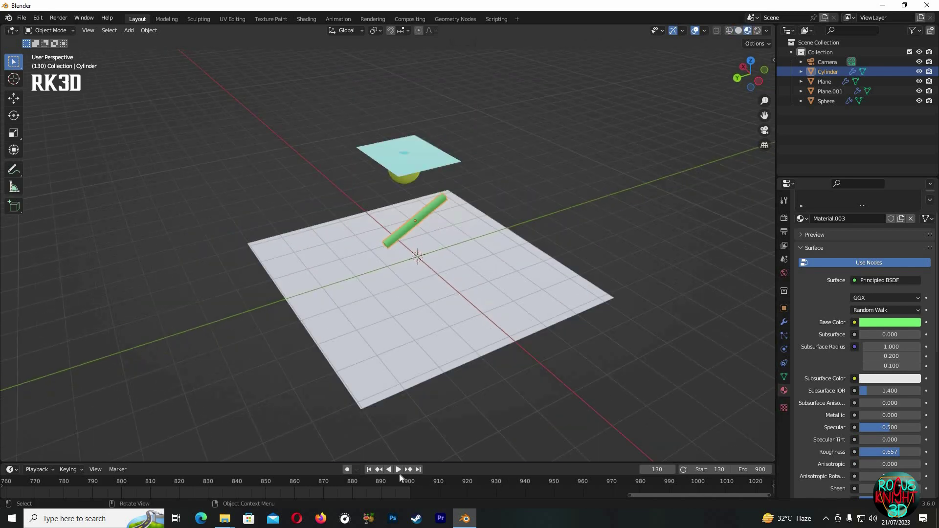
# Play the cloth simulation, watching it fall from a closer angle, and deselect the cylinder
pyautogui.click(398, 469)
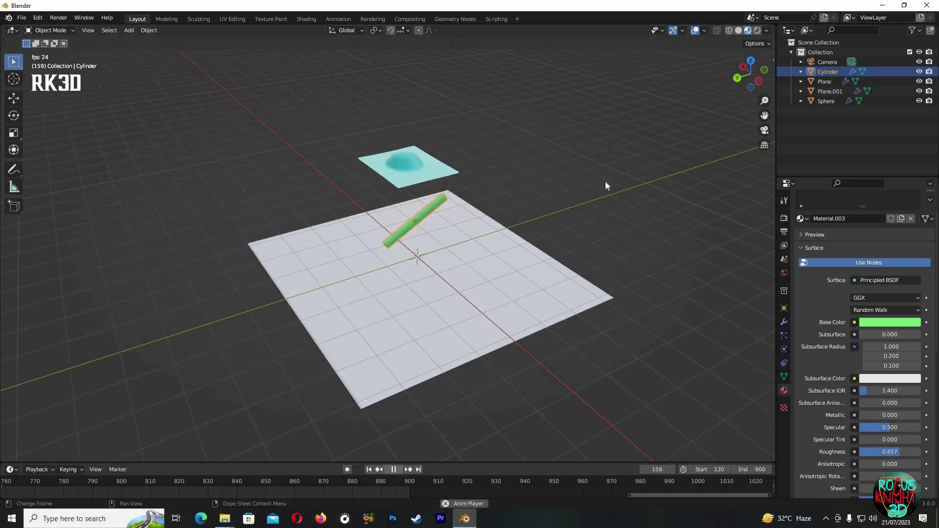
pyautogui.moveTo(559, 175); pyautogui.dragTo(529, 195, button='middle')
pyautogui.scroll(3, 596, 204)
pyautogui.click(630, 189)
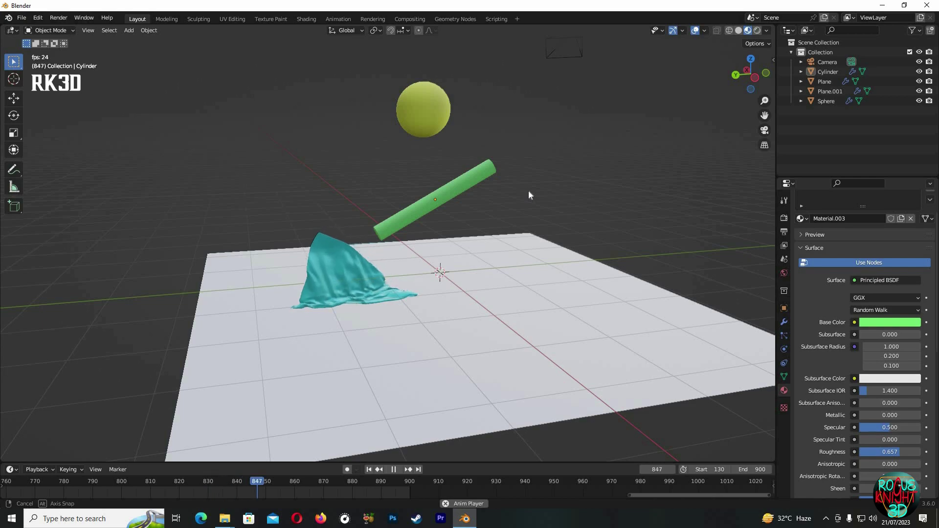